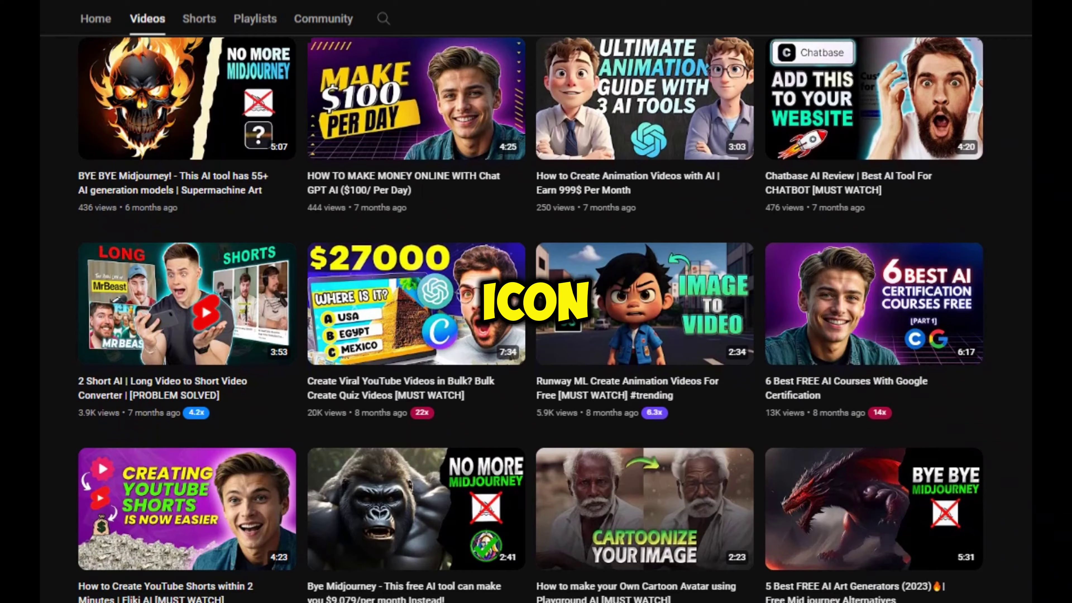
scroll(536, 316, "down", 10)
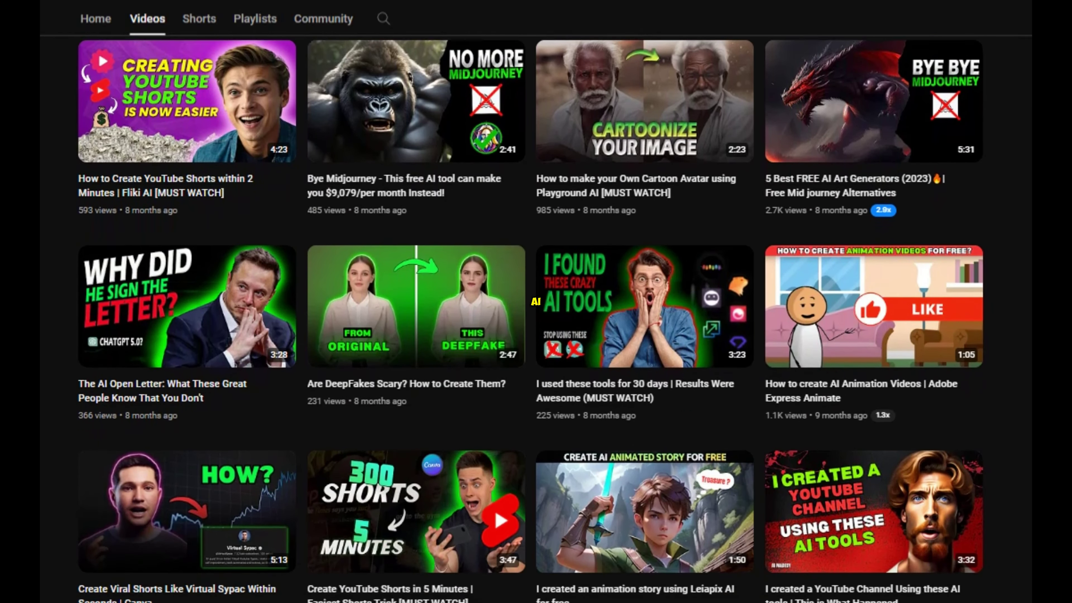
scroll(536, 317, "down", 3)
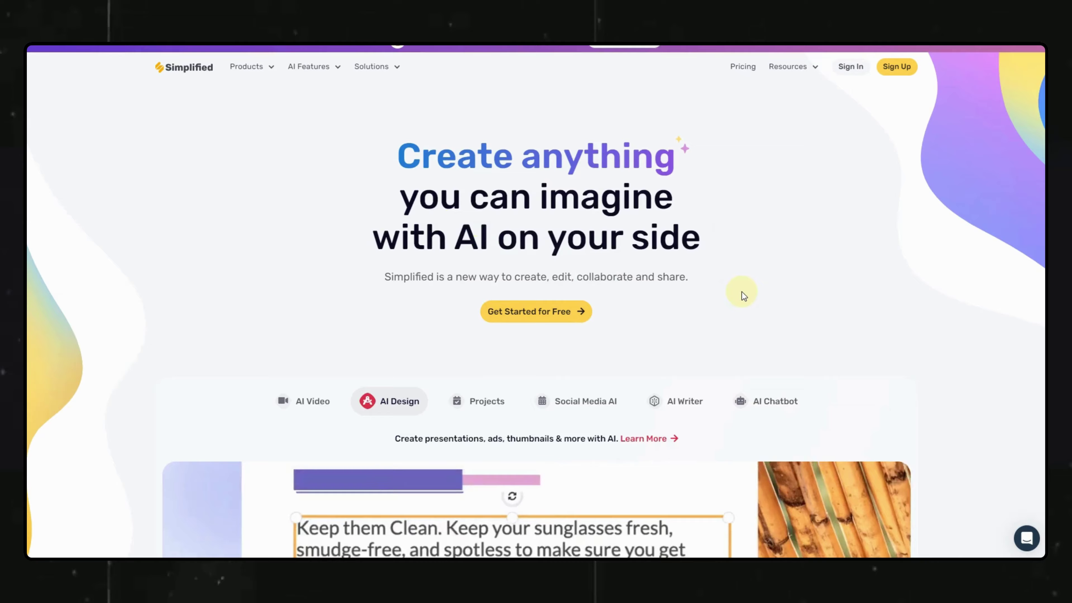
Sign in to the Simplified website with an existing account through the pop-up sign-in window
scroll(650, 285, "down", 3)
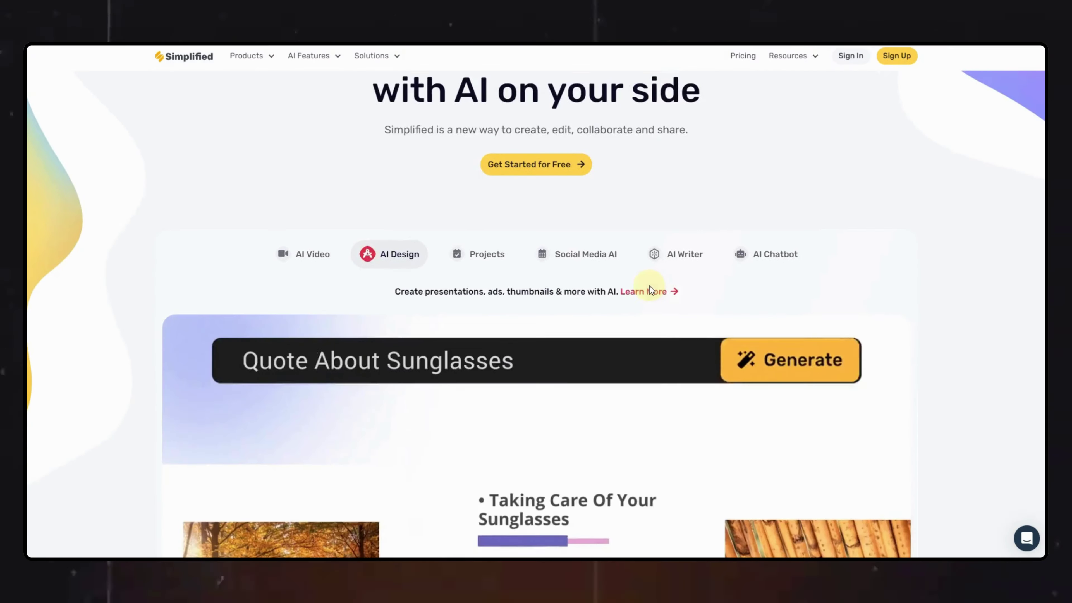
scroll(649, 285, "down", 4)
scroll(614, 310, "up", 7)
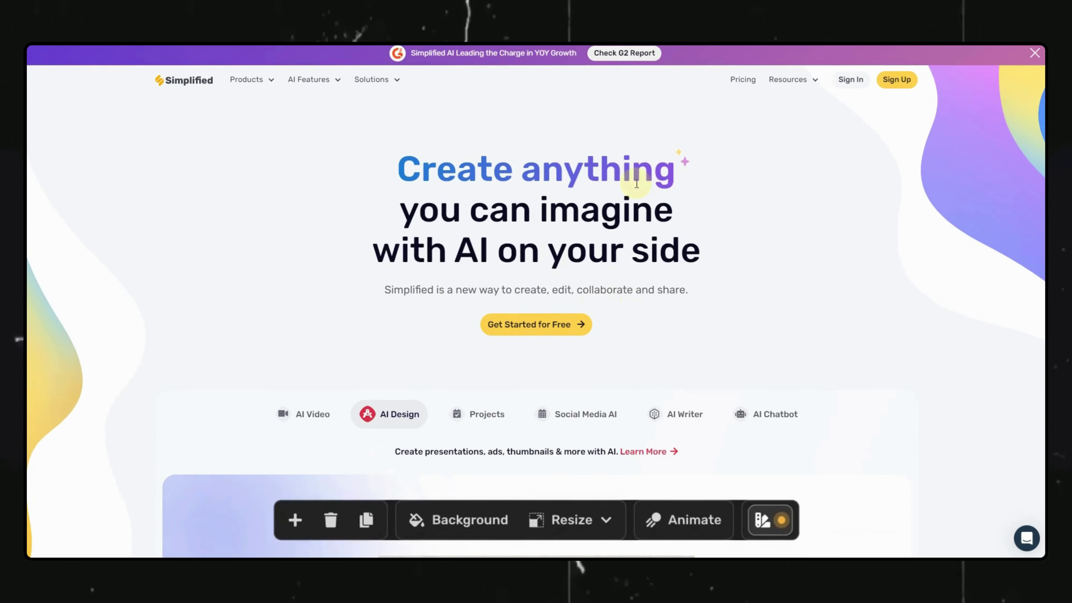
left_click(853, 80)
left_click(532, 276)
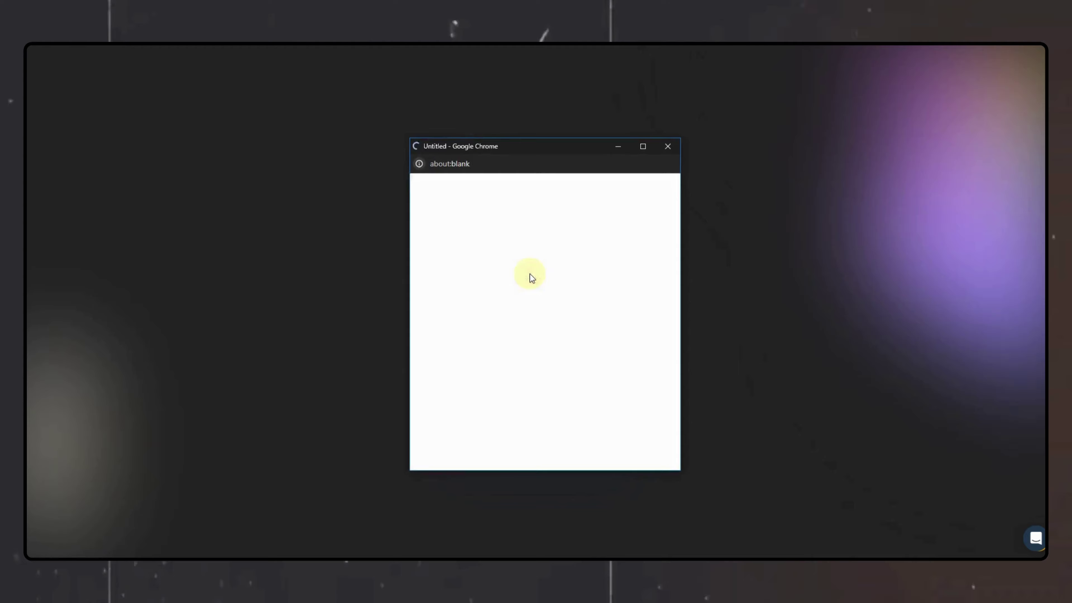
left_click(527, 320)
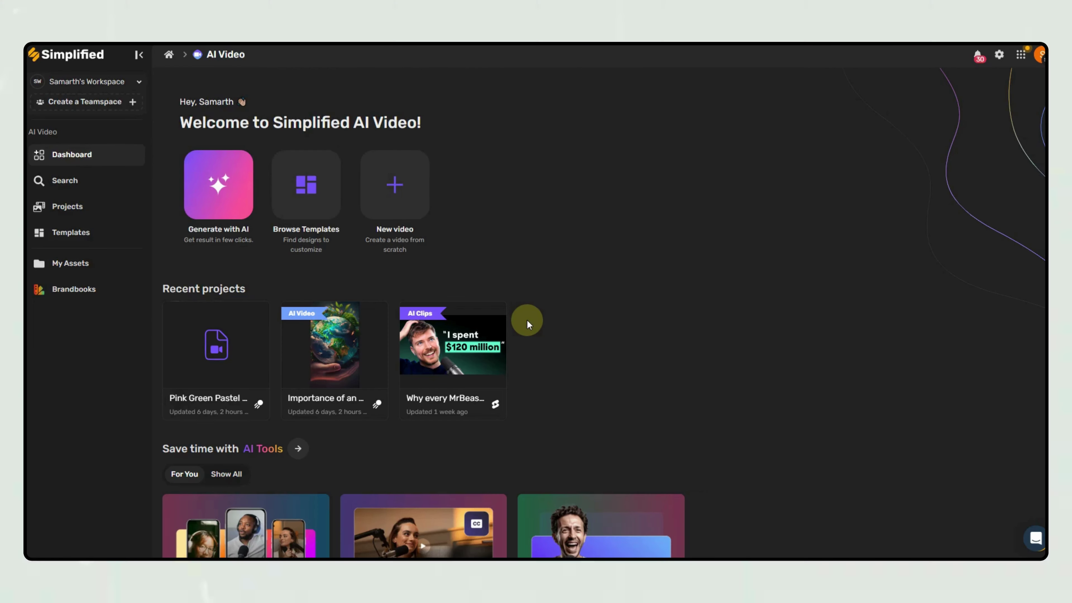
left_click(242, 191)
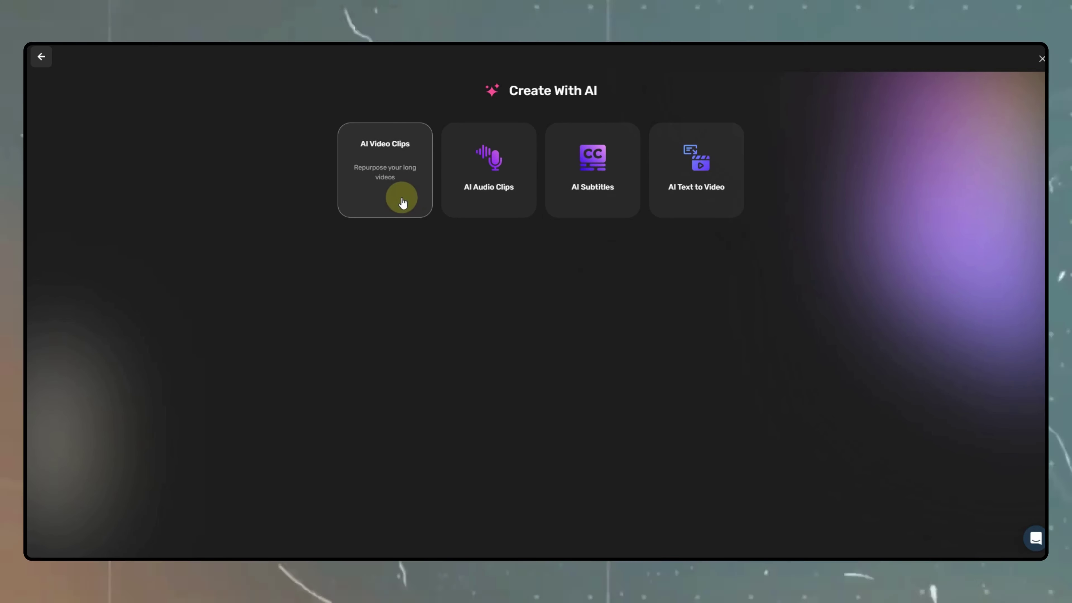
left_click(403, 202)
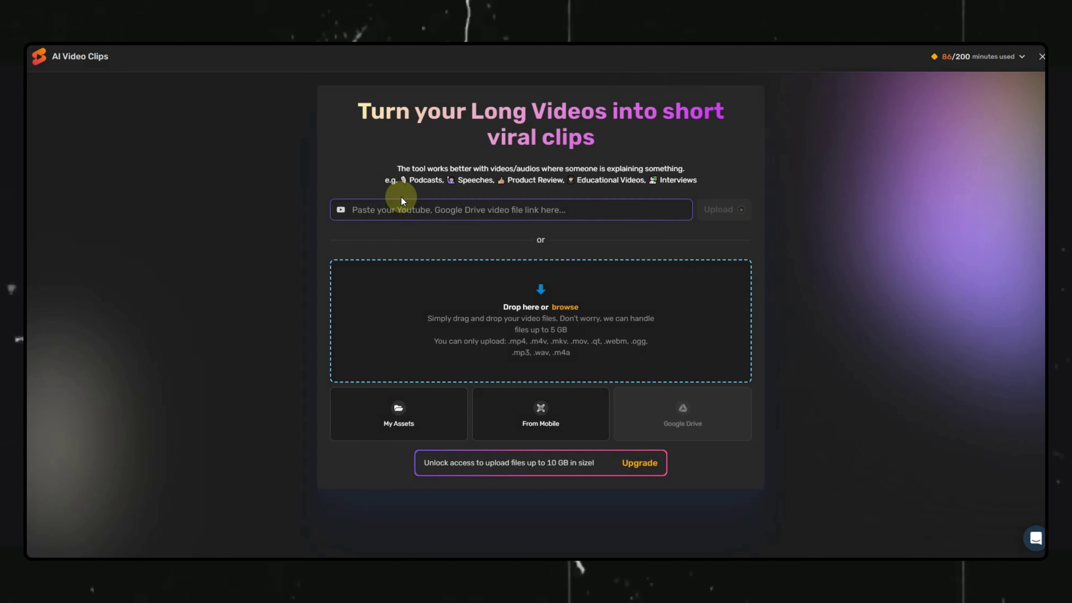
left_click(431, 207)
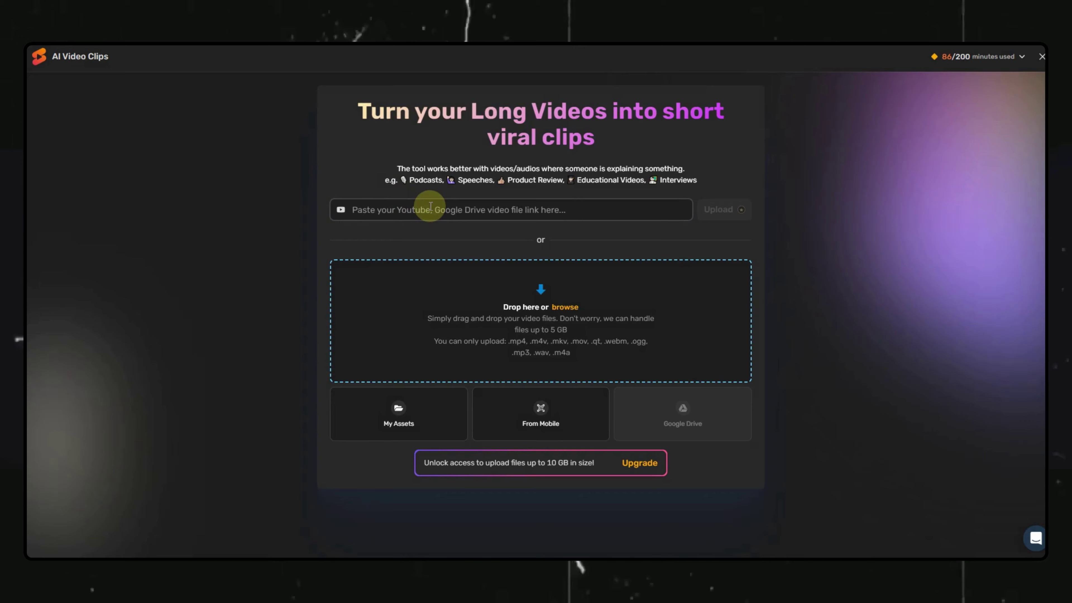
type("https://youtu.be/IXEewFEDieU?si=lXNr-5mh4l-ywlhr")
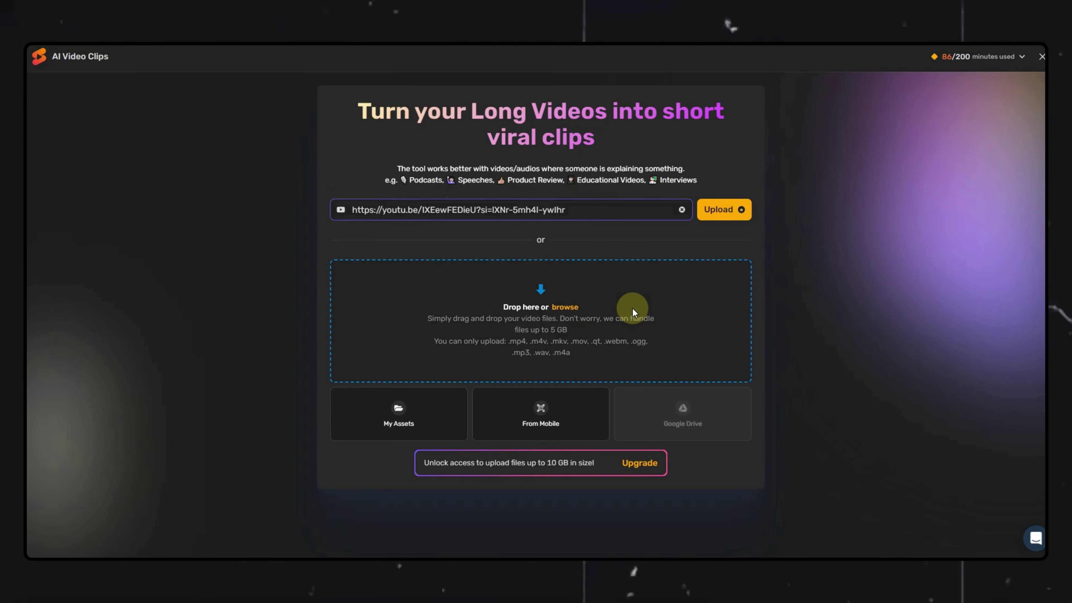
left_click(735, 213)
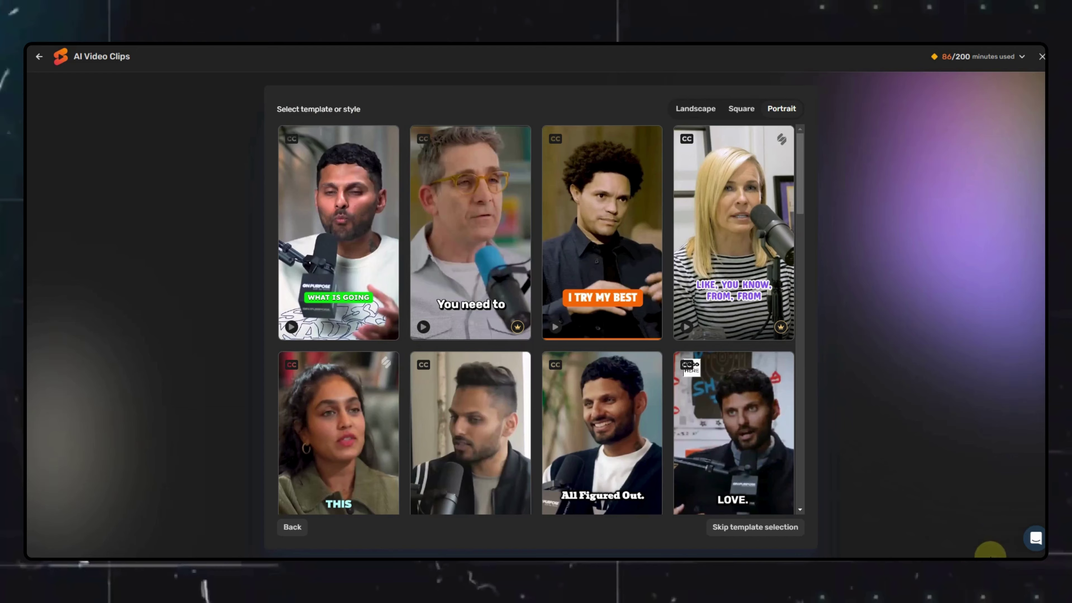
Choose the portrait template showing the woman in a green jacket with the "THIS" caption and continue to the clip options
left_click_drag(802, 169, 792, 467)
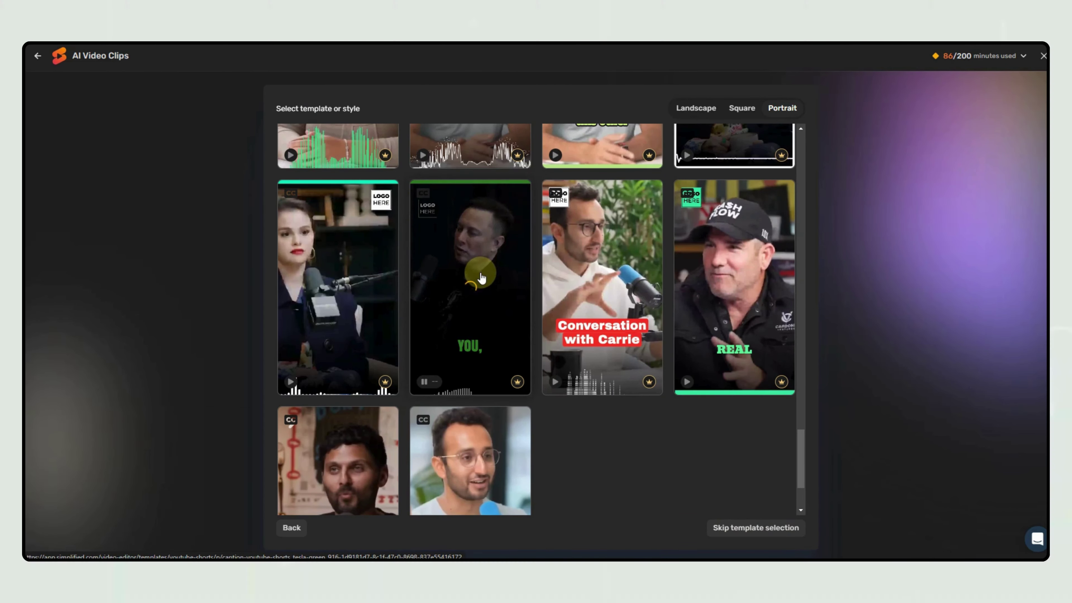
scroll(479, 275, "up", 5)
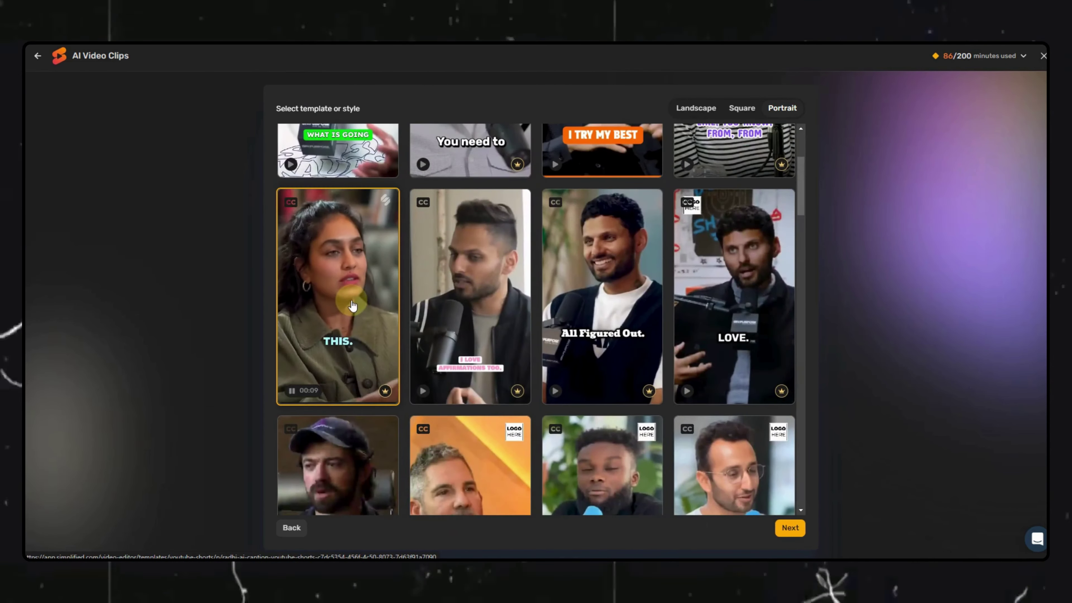
left_click(778, 525)
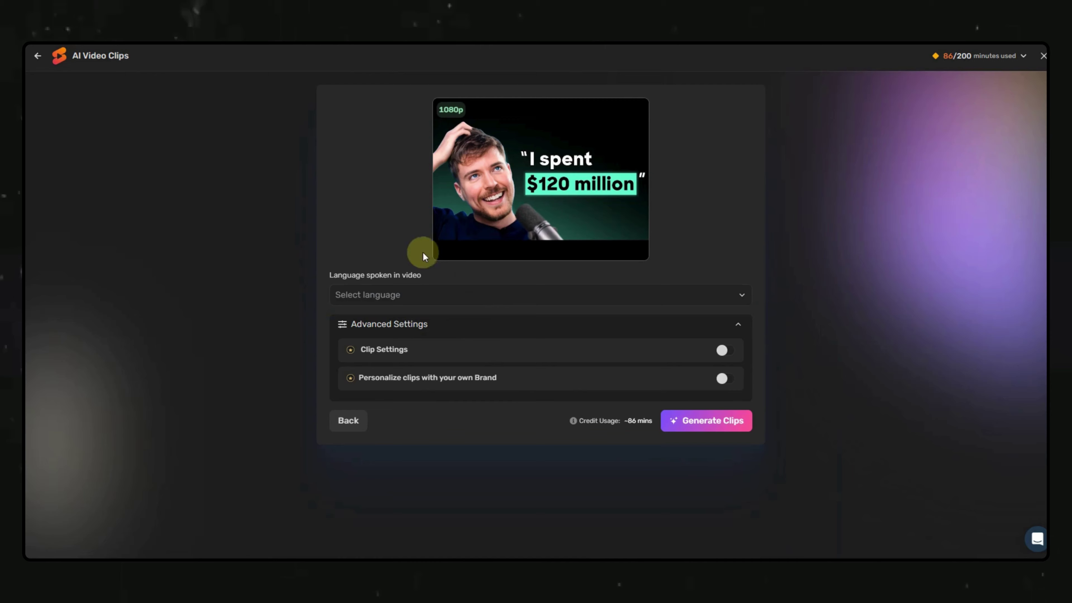
Set the language spoken in the video to English (United States) and enable the advanced Clip Settings
left_click(444, 298)
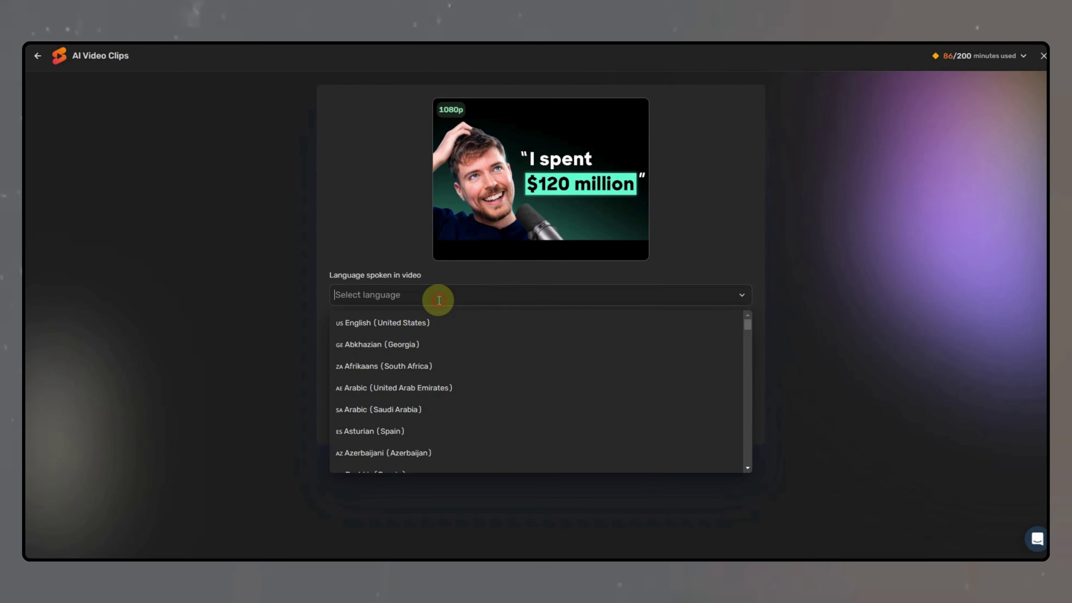
left_click(408, 323)
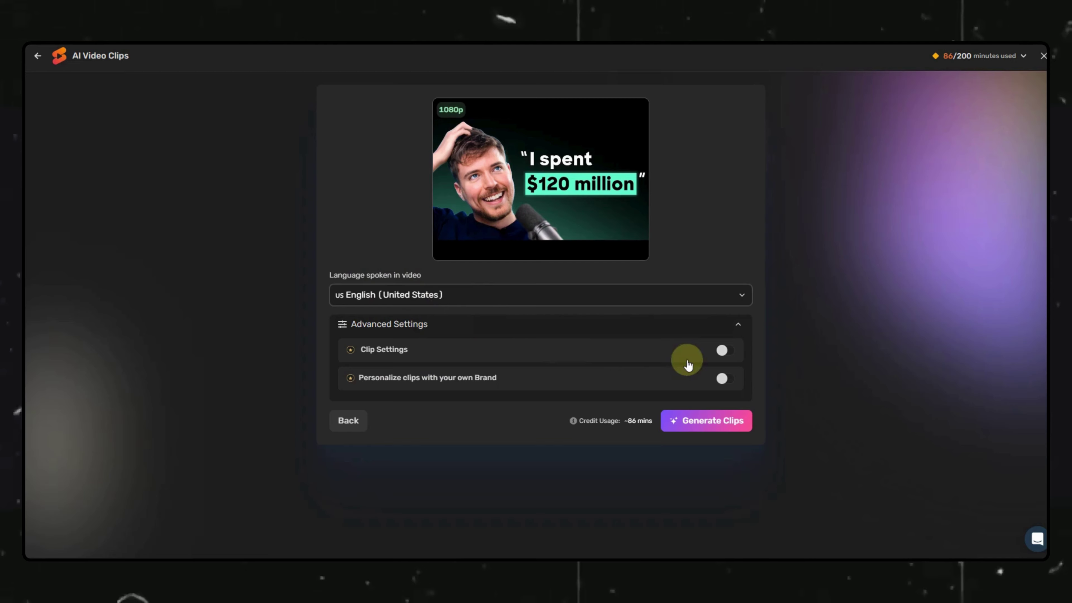
left_click(493, 352)
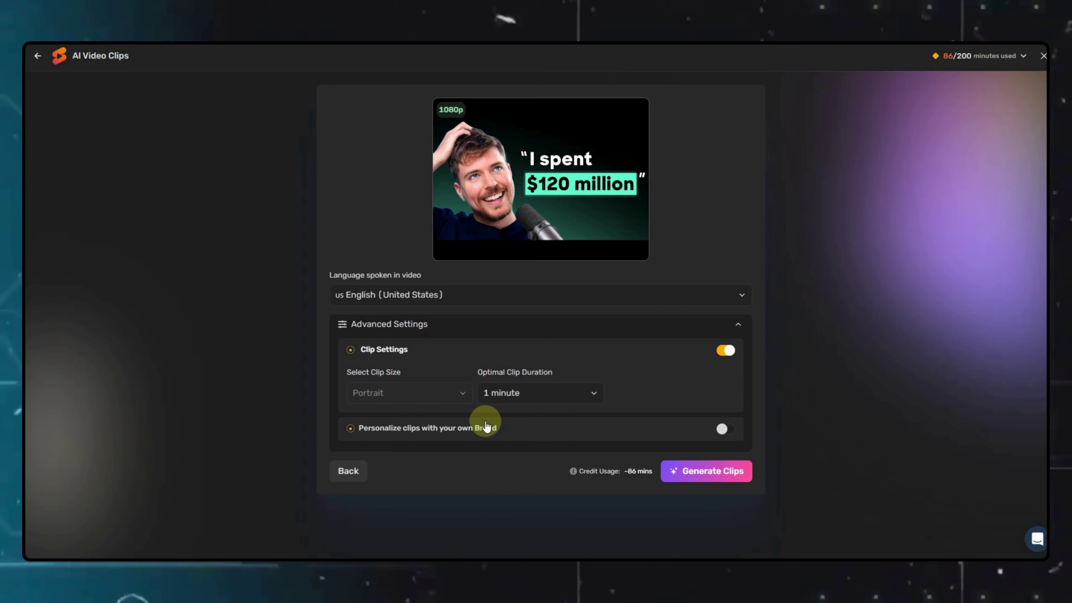
left_click(486, 428)
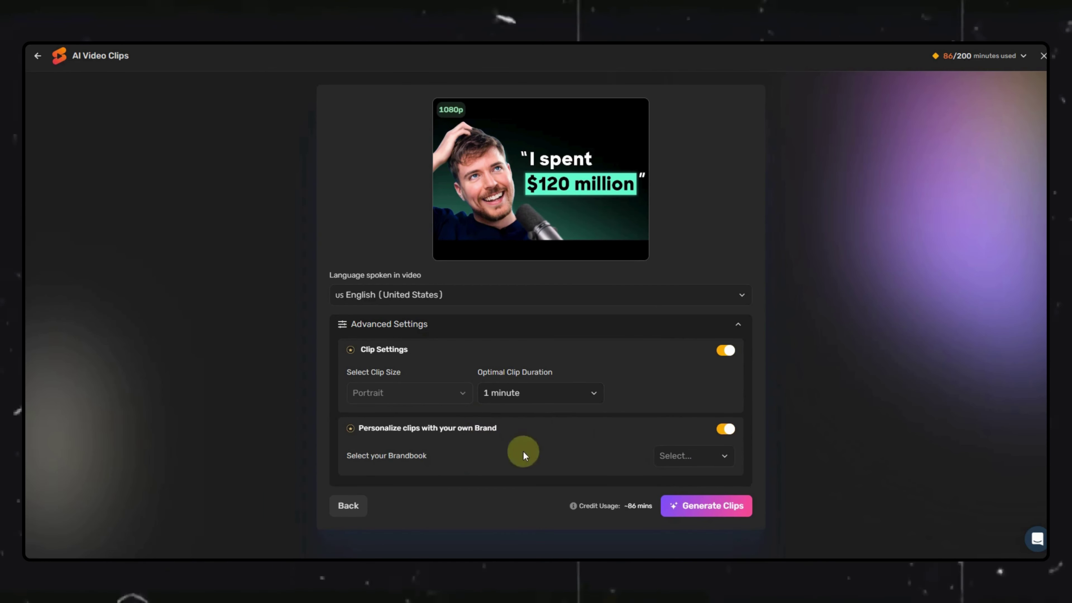
left_click(720, 457)
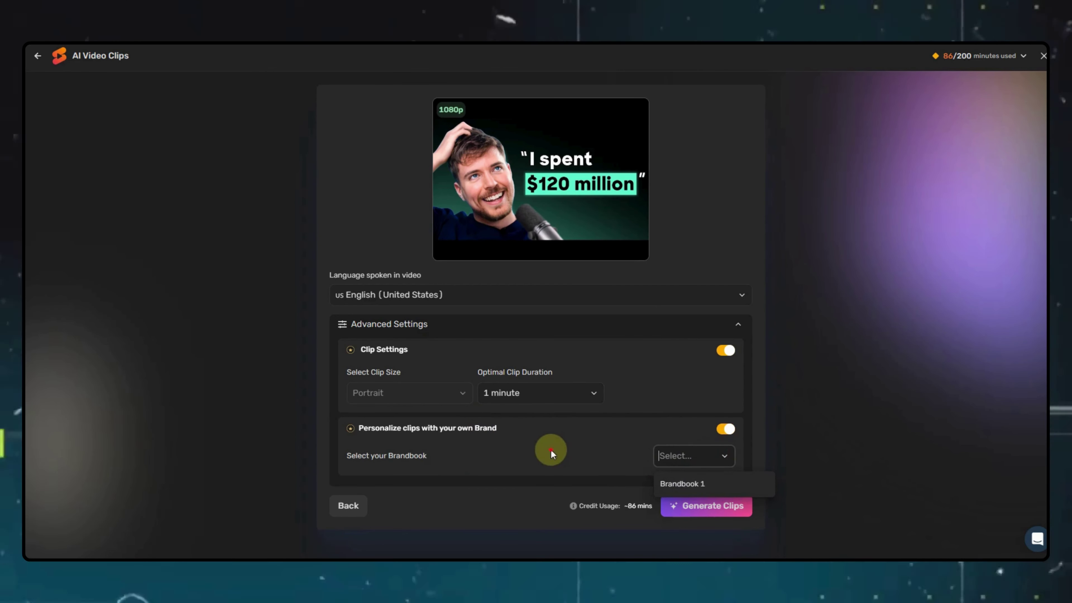
left_click(550, 448)
left_click(693, 455)
left_click(681, 481)
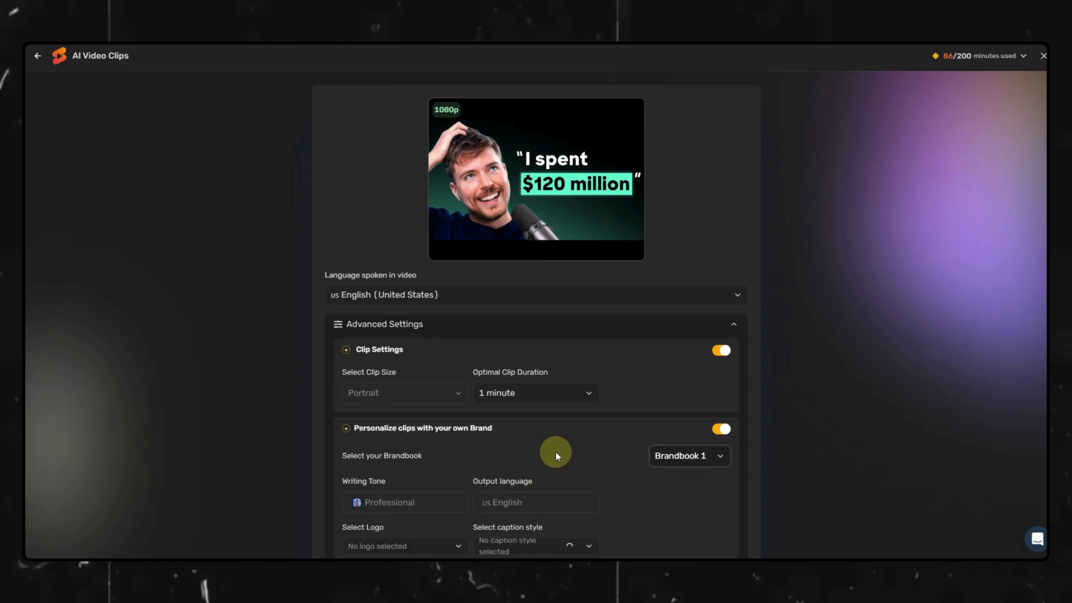
scroll(593, 442, "down", 2)
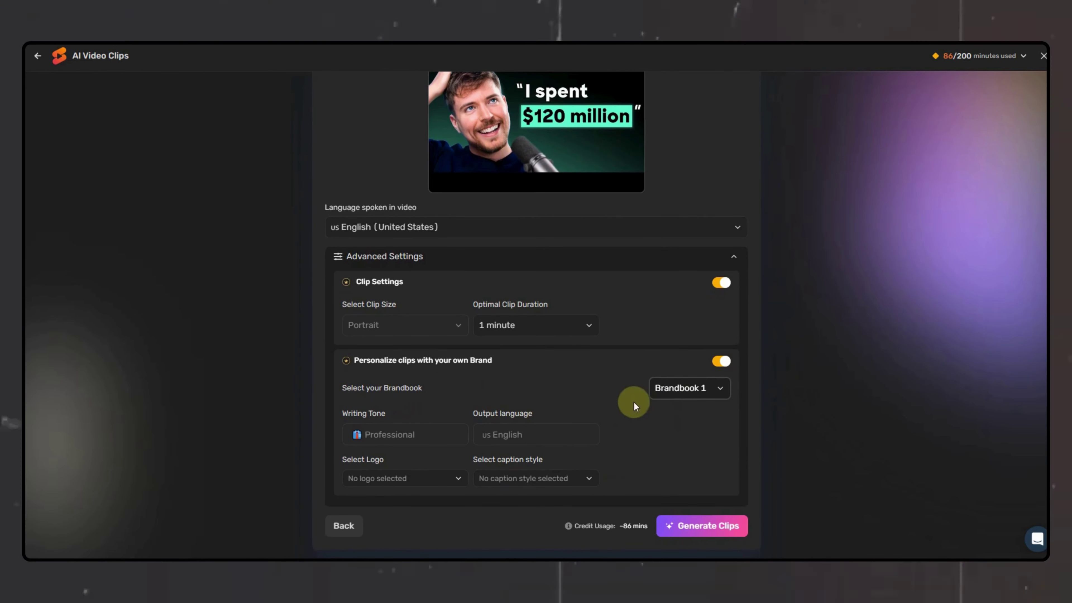
left_click(684, 412)
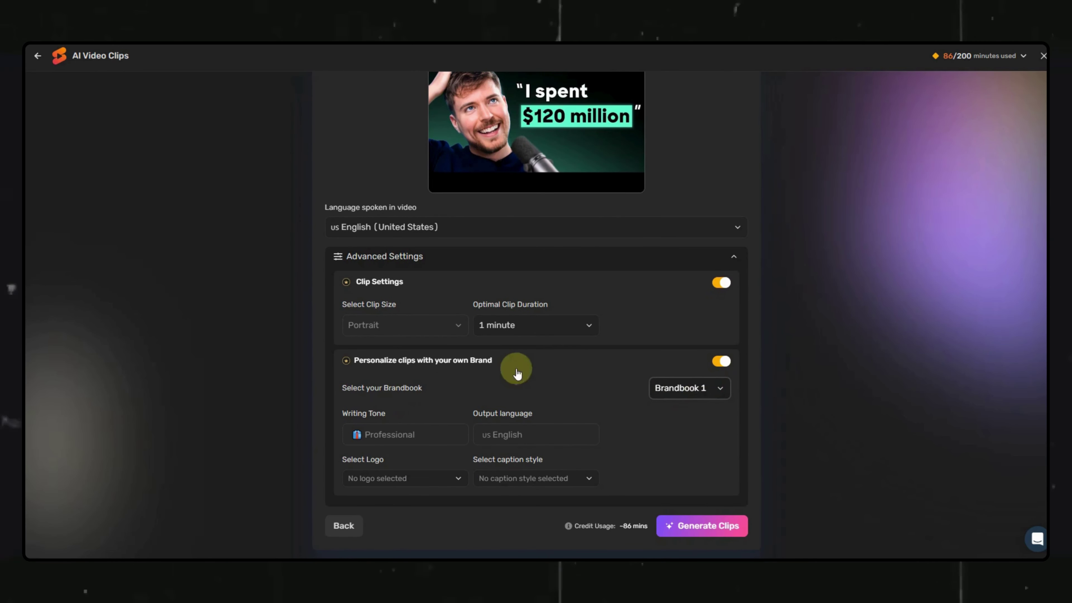
left_click(724, 367)
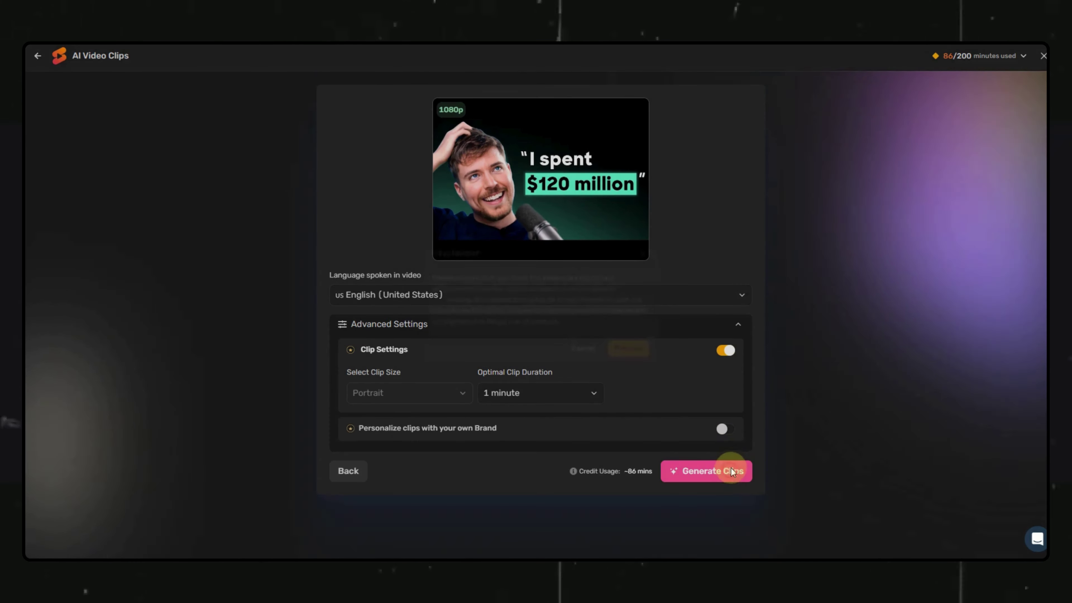
Generate the short clips and download Clip #7, "Maintaining Consistency with Multiple Editors"
left_click(731, 468)
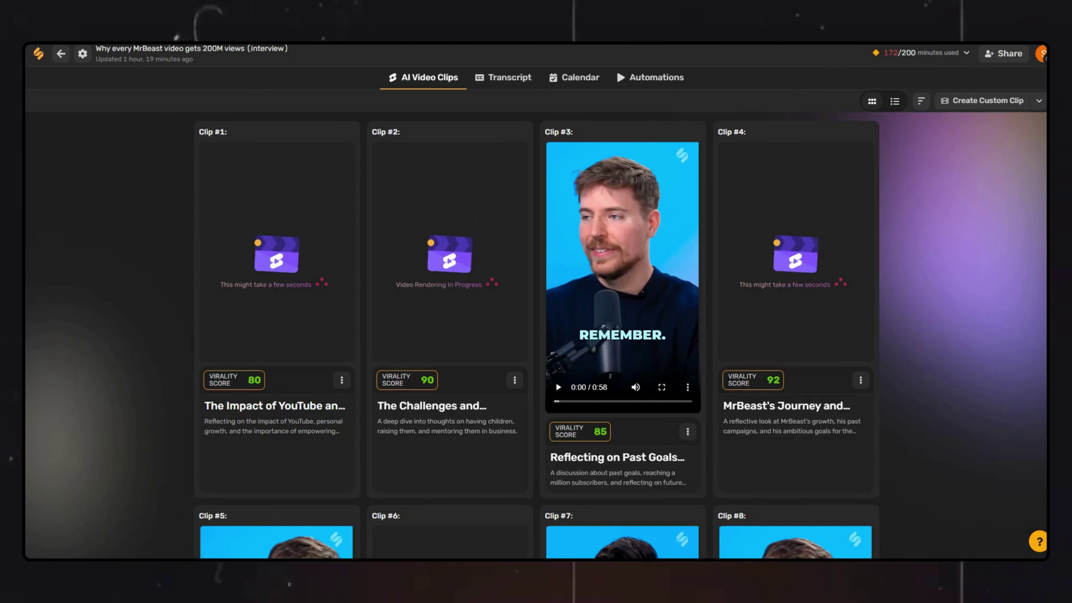
scroll(266, 357, "down", 8)
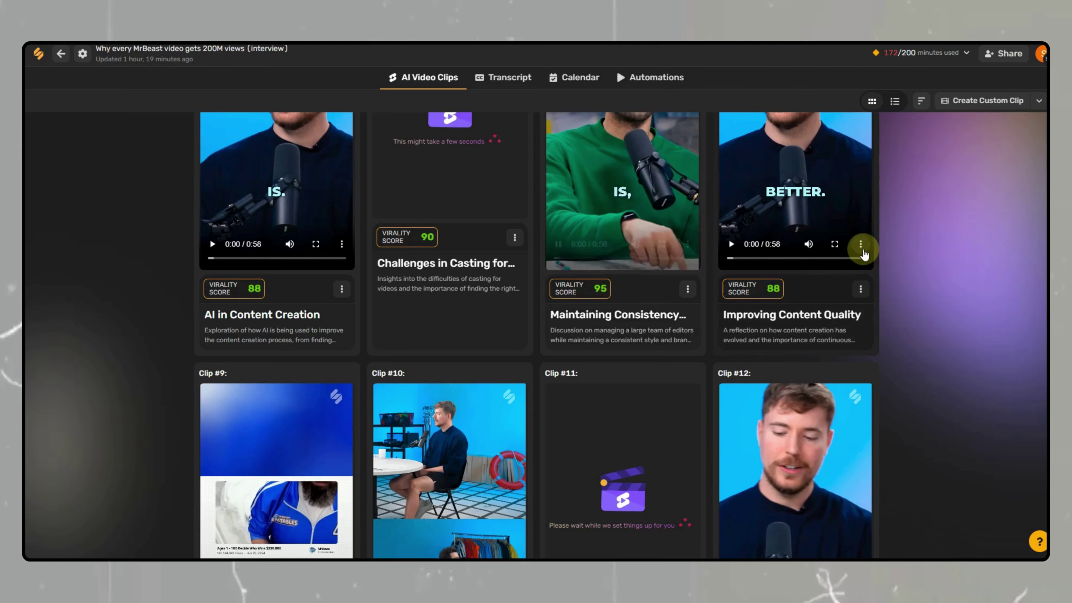
scroll(916, 233, "up", 5)
left_click(541, 148)
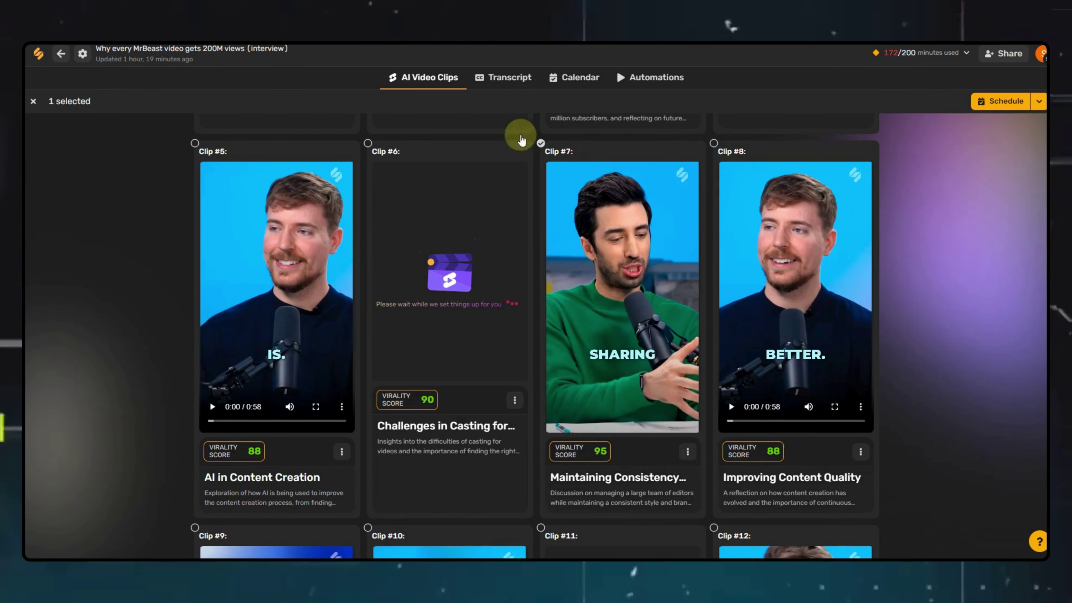
left_click(606, 289)
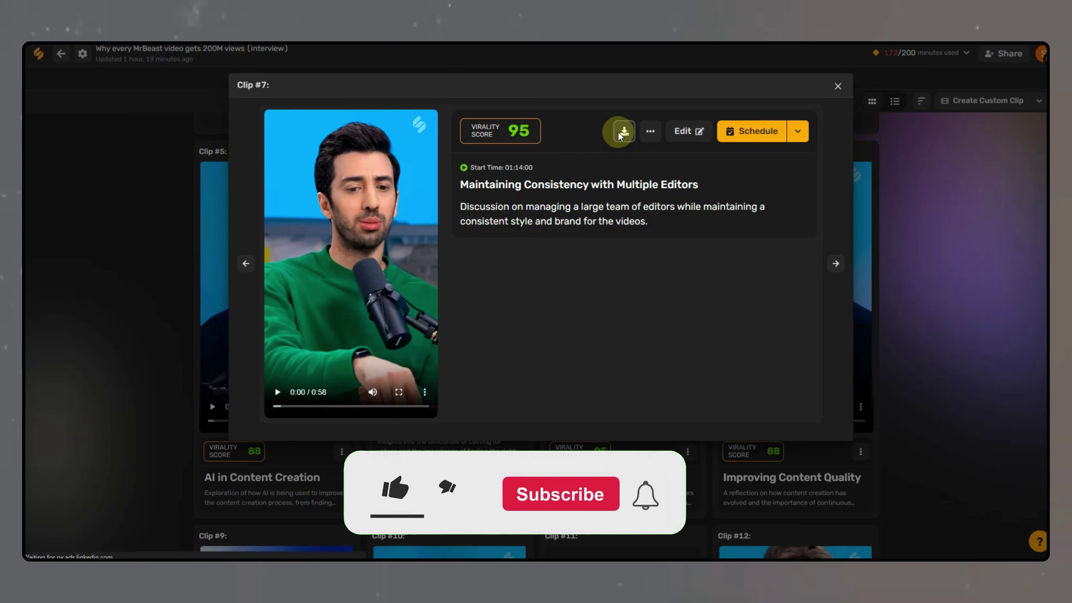
left_click(624, 131)
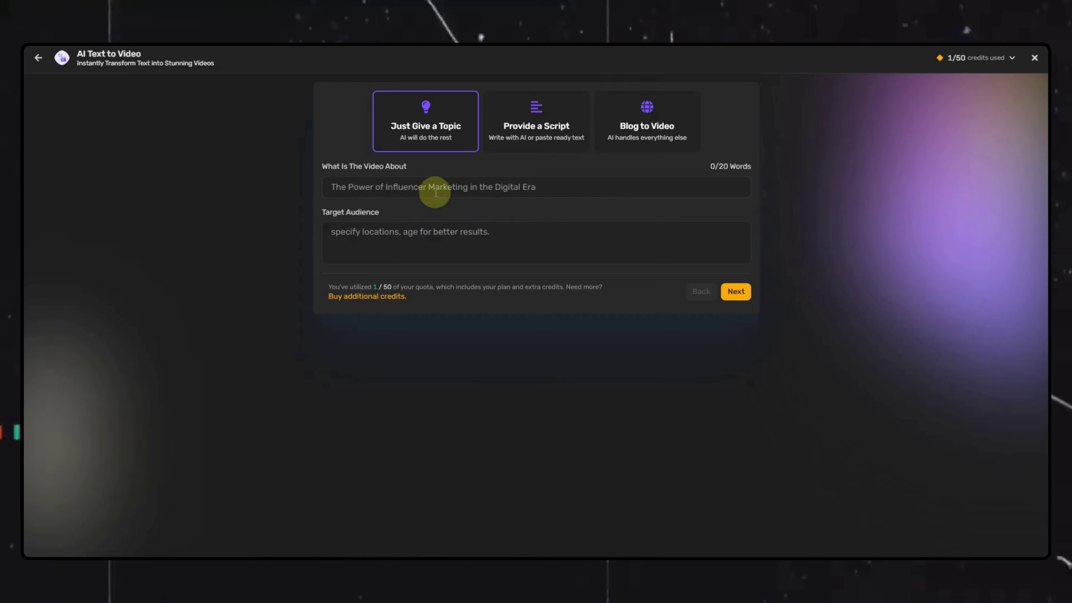
Examine the fields offered by the Just Give a Topic, Provide a Script and Blog to Video modes of AI Text to Video
left_click_drag(424, 165, 318, 165)
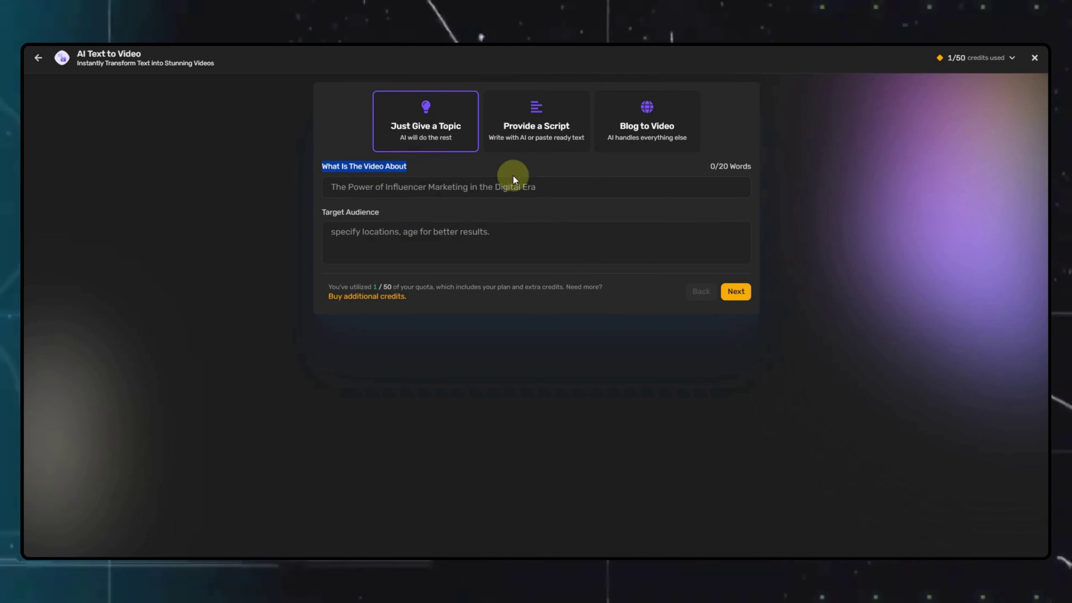
left_click(561, 186)
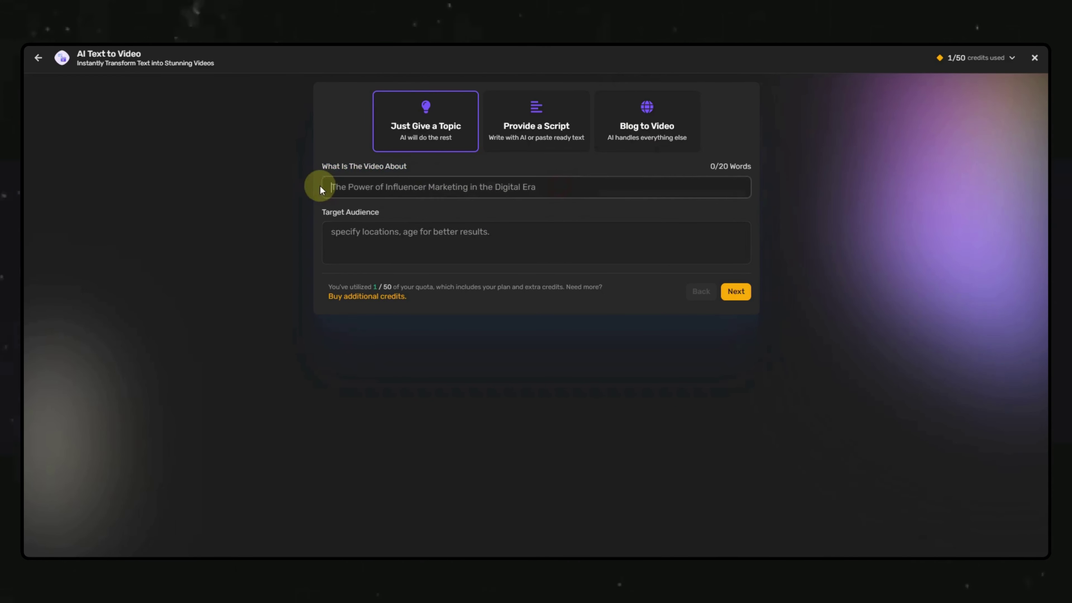
left_click(522, 230)
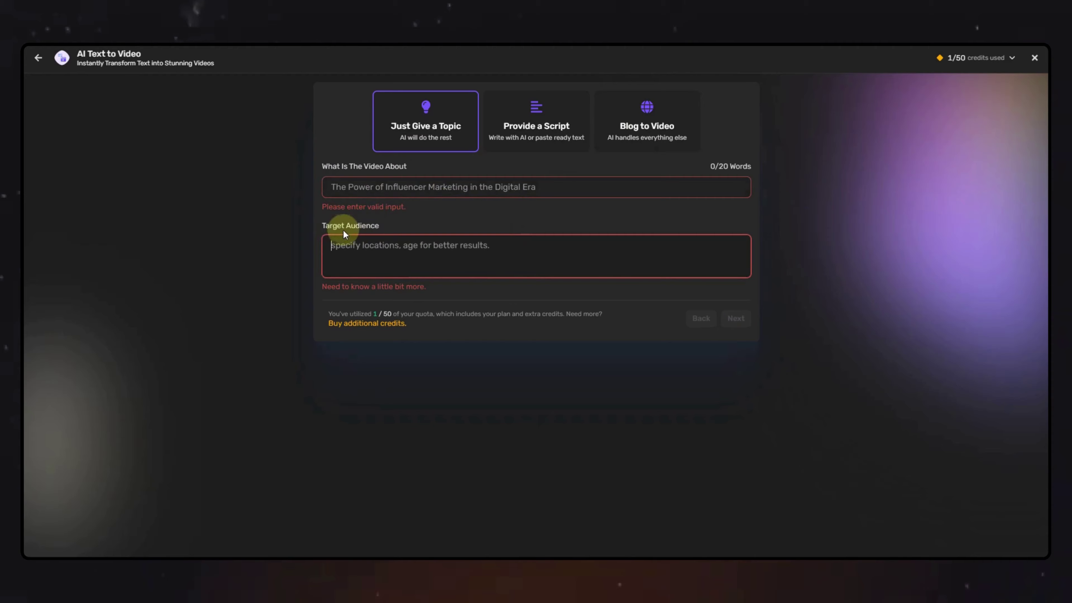
left_click(546, 122)
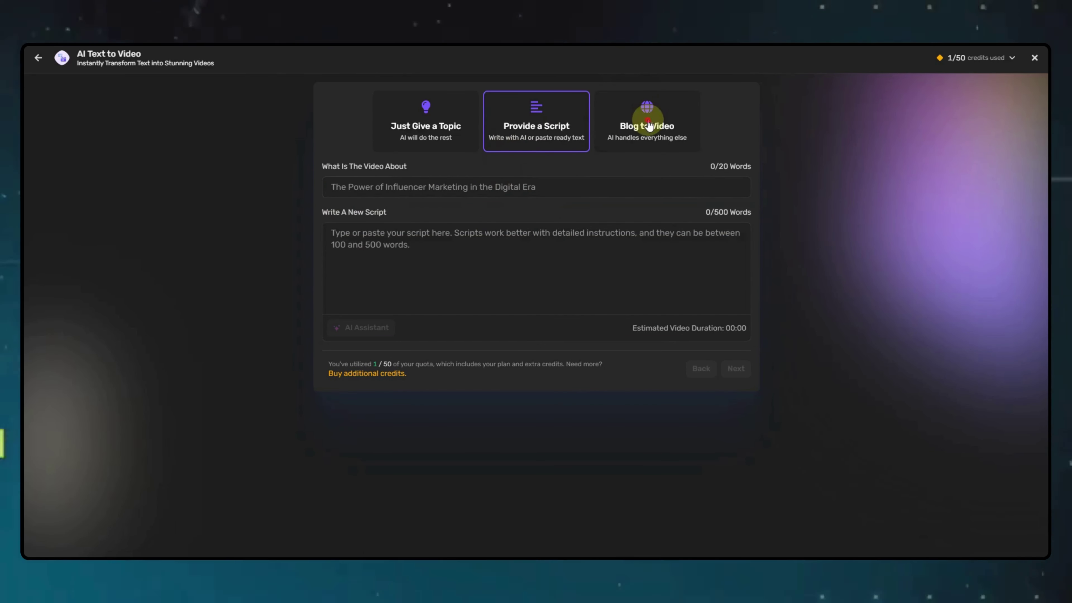
left_click(648, 125)
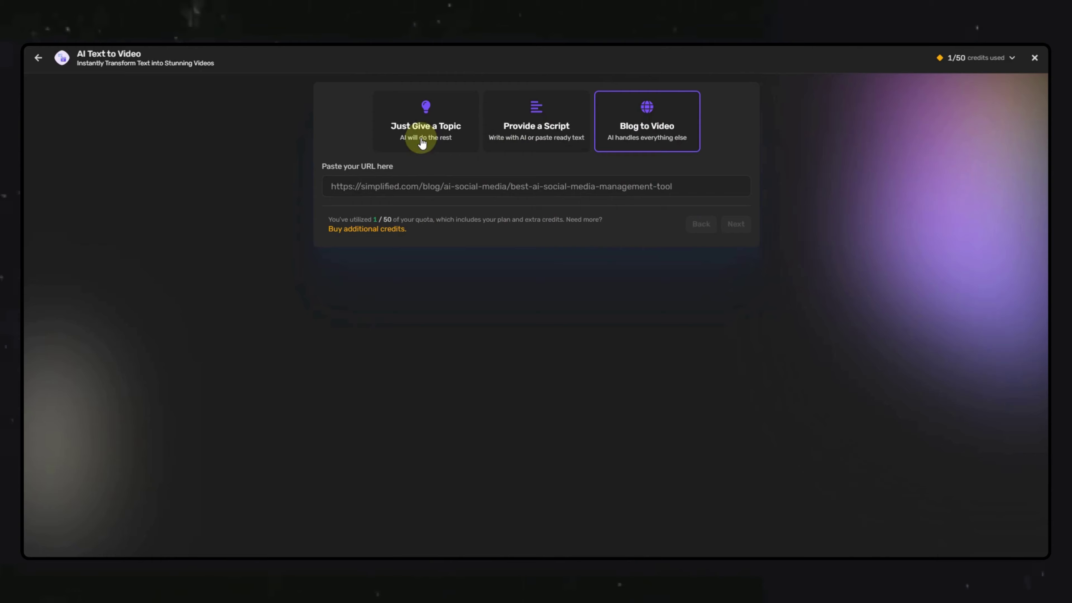
Set up a Just Give a Topic video about "Feelings of street dogs" for the audience "India, 18-27, sad" and continue to the settings
left_click(422, 144)
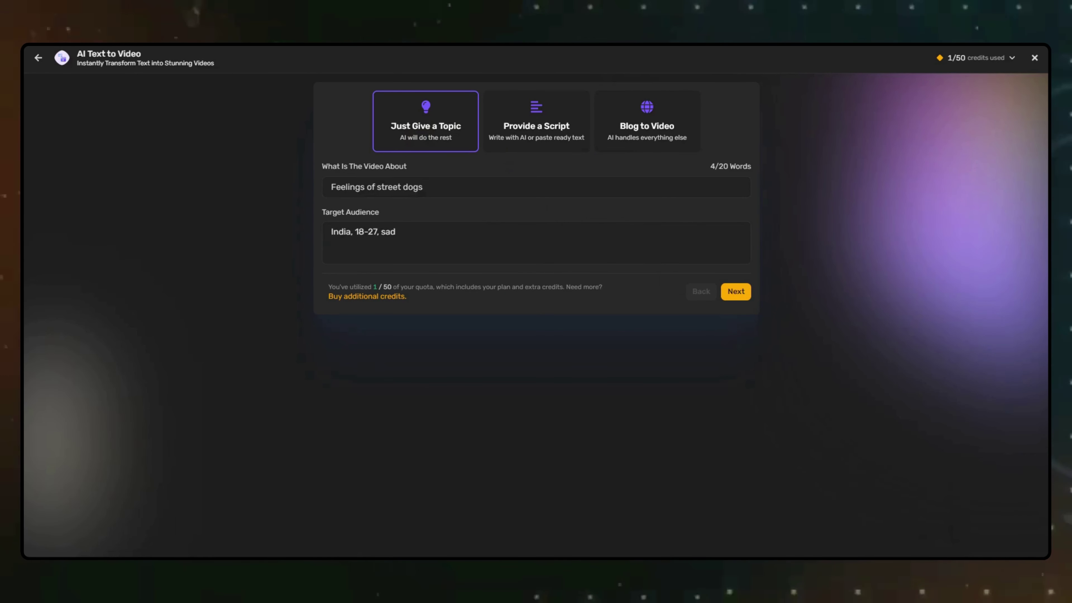
left_click_drag(460, 192, 320, 194)
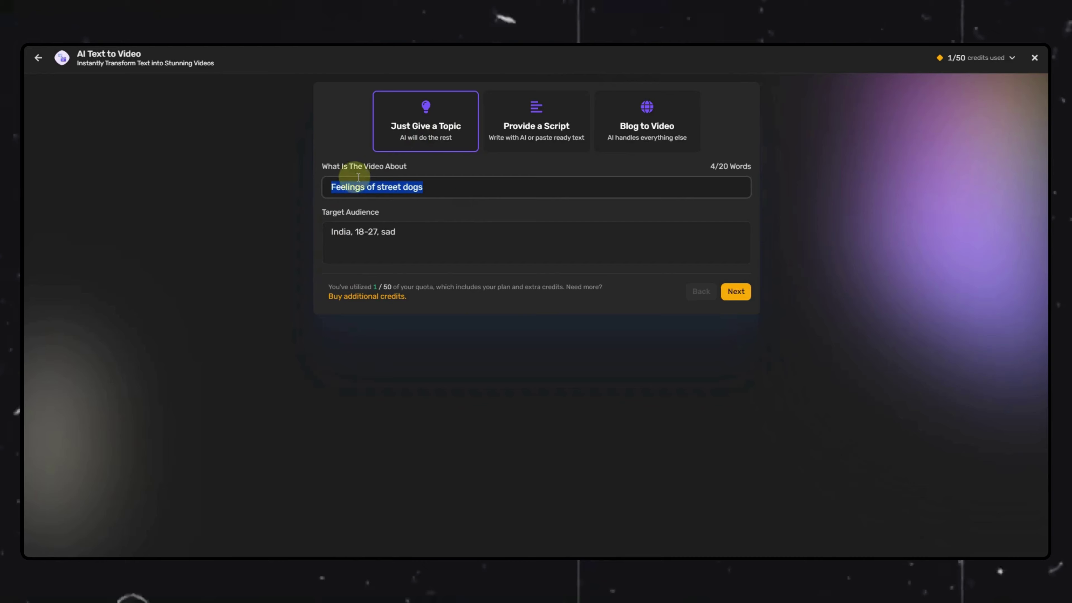
left_click_drag(430, 235, 294, 236)
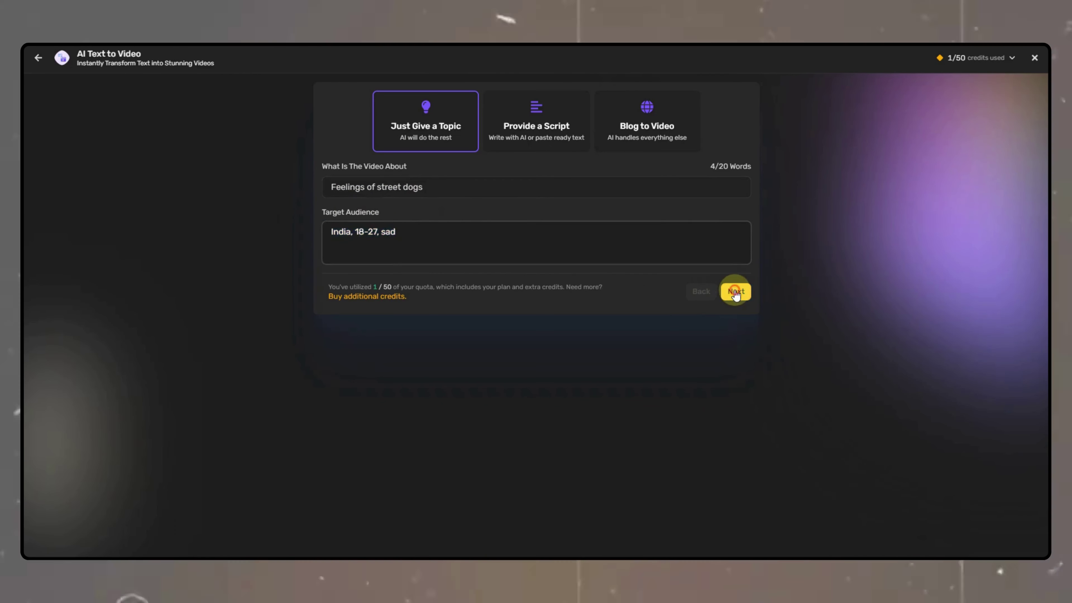
left_click(736, 296)
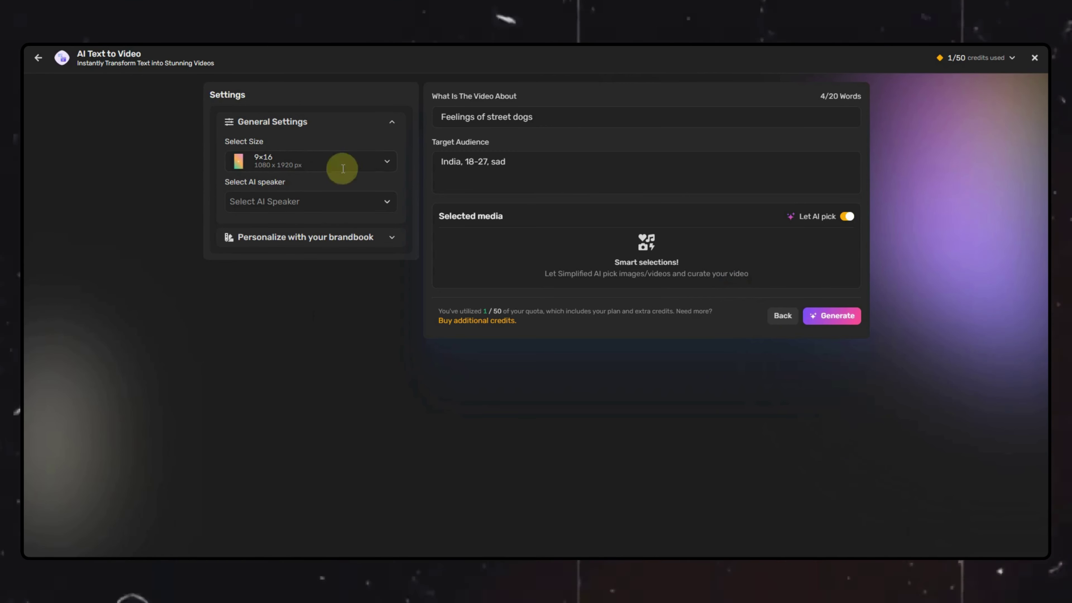
Set the video size to 9×16 and choose the US English AI speaker Kimberly for the narration
left_click(282, 161)
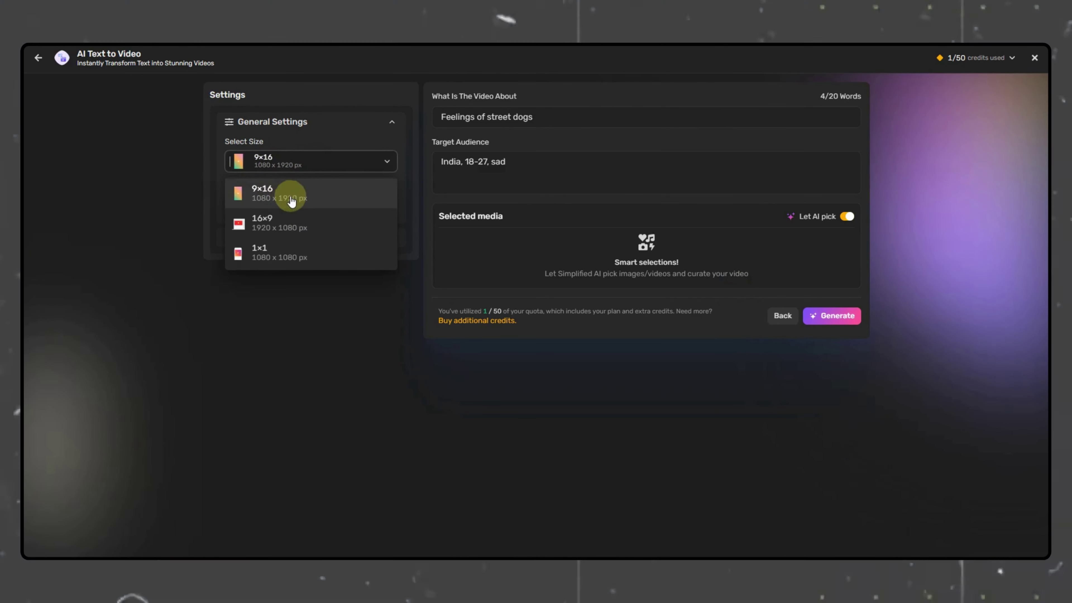
left_click(287, 195)
left_click(313, 203)
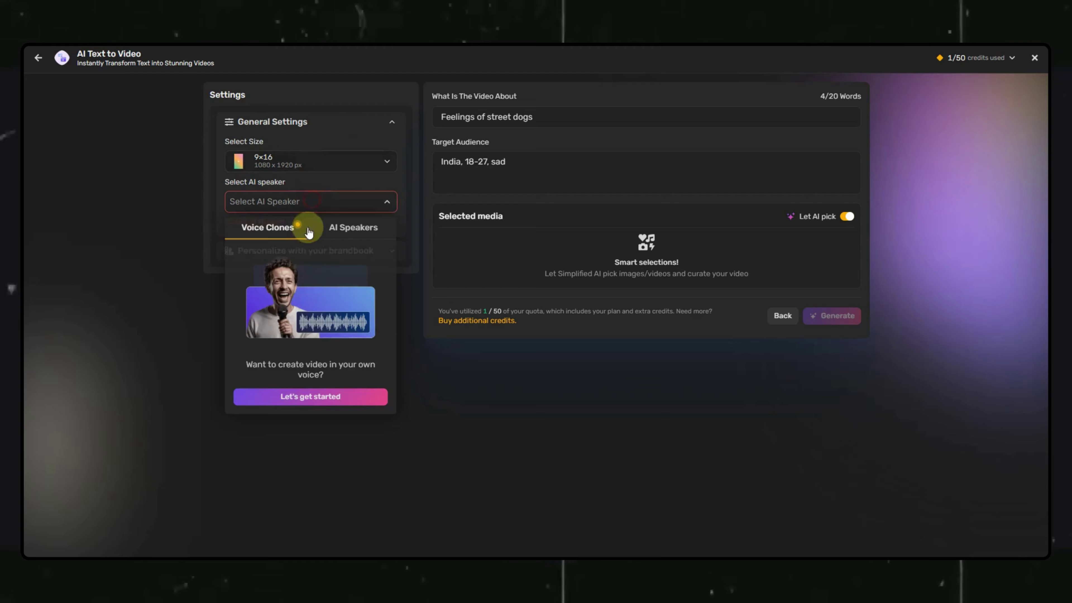
left_click(375, 230)
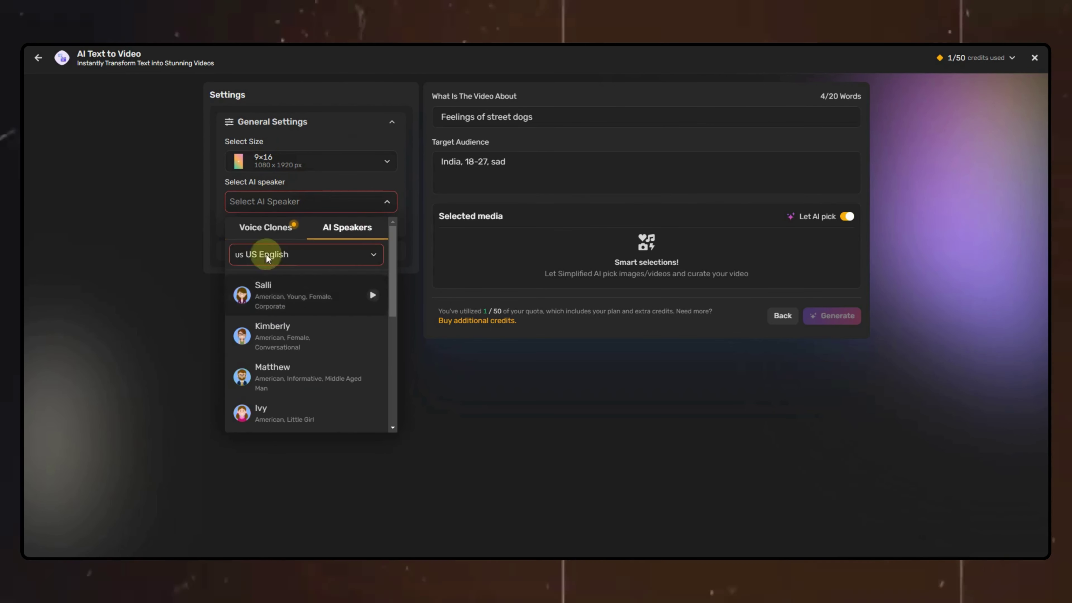
left_click(350, 350)
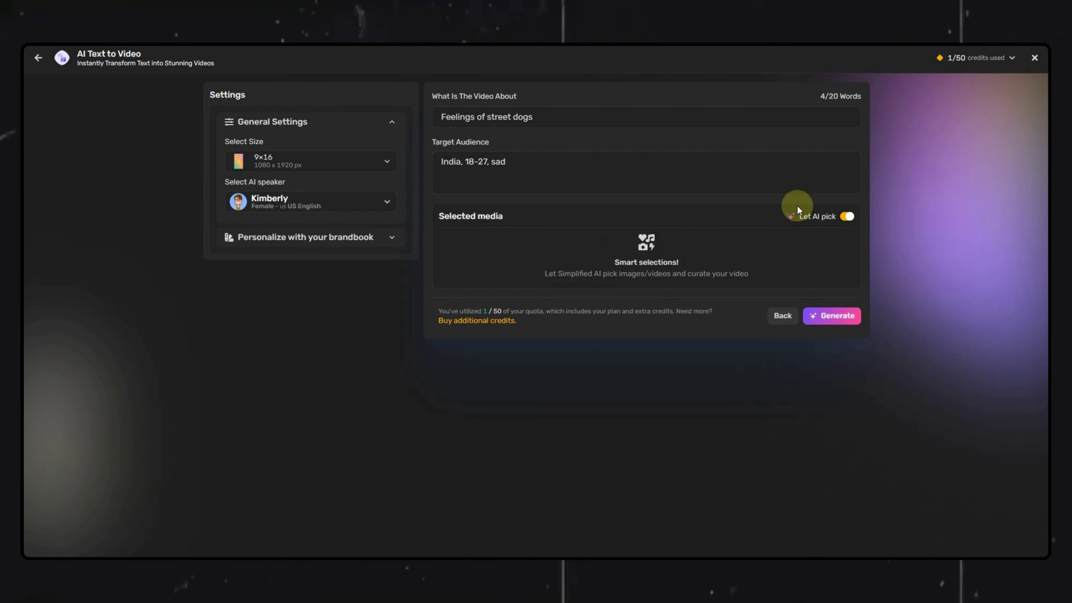
Generate the street dogs video with Let AI pick enabled for the media, and preview it in the editor
left_click(846, 216)
left_click(847, 216)
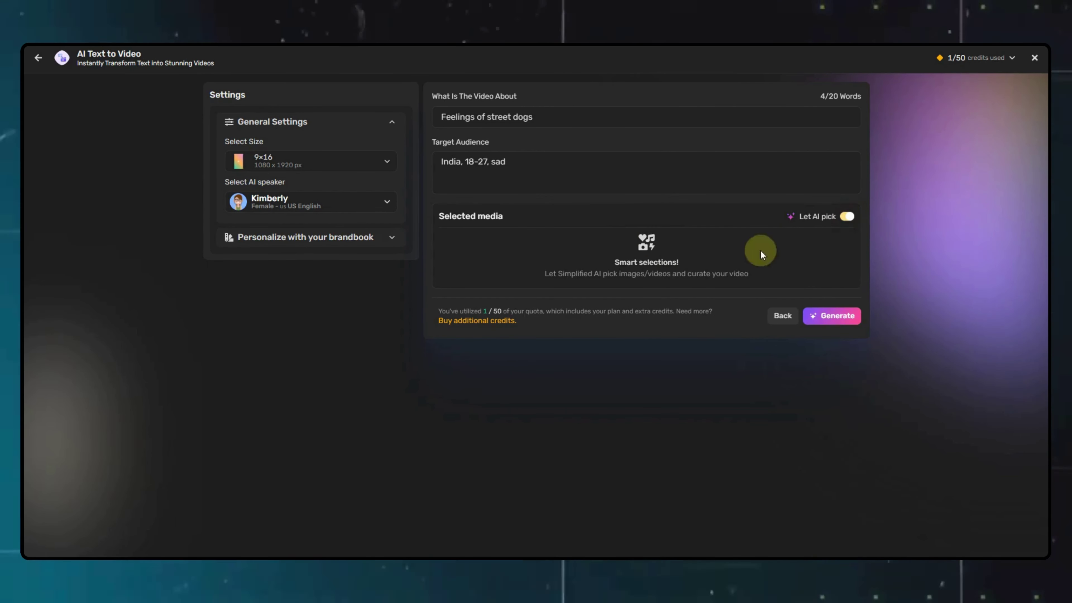
left_click(844, 316)
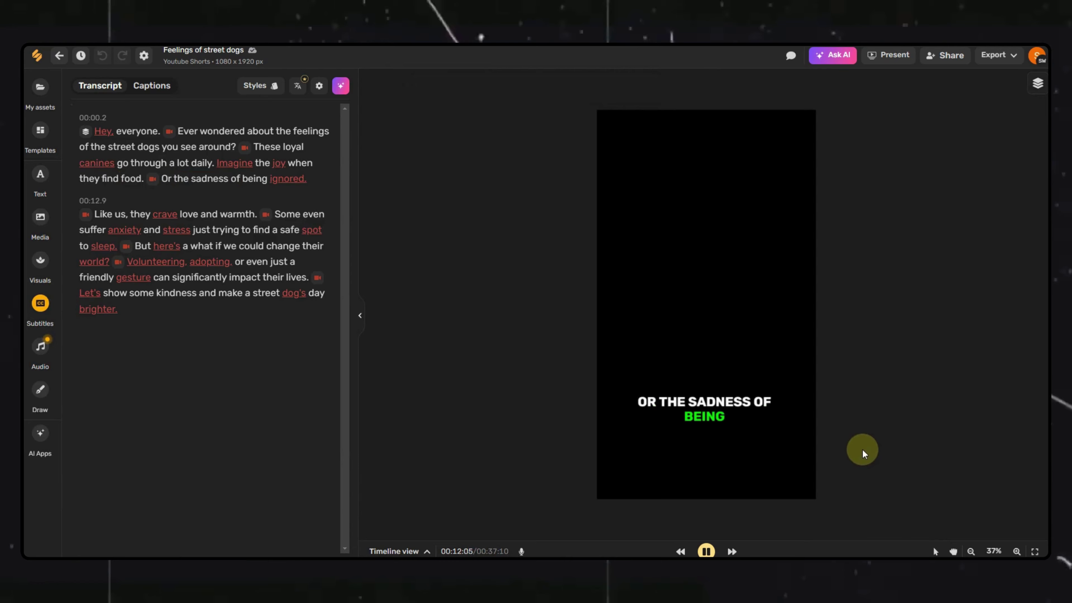
left_click(706, 551)
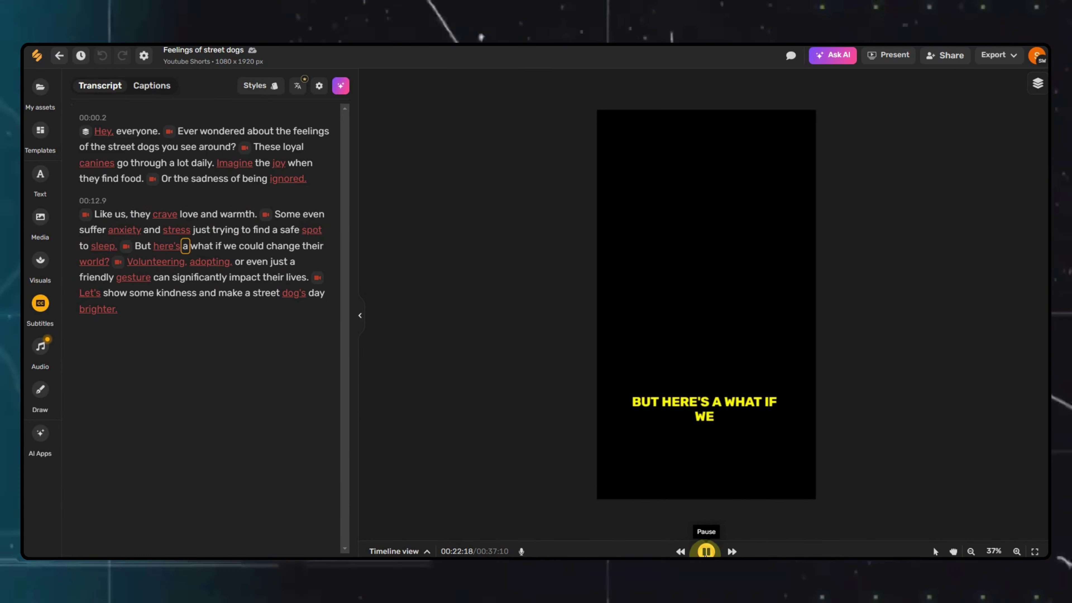
left_click(40, 259)
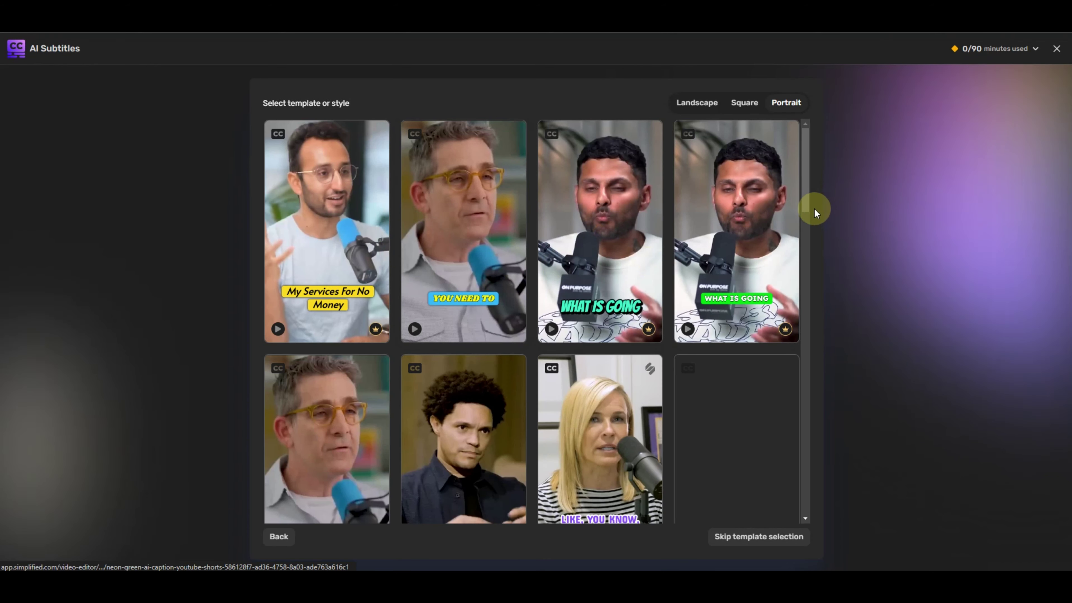
In AI Subtitles, choose the portrait template with the teal "WHAT IS GOING" caption and upload the downloaded clip about working with multiple editors
mouse_move(805, 191)
left_mouse_down()
mouse_move(814, 424)
mouse_move(813, 204)
left_mouse_up()
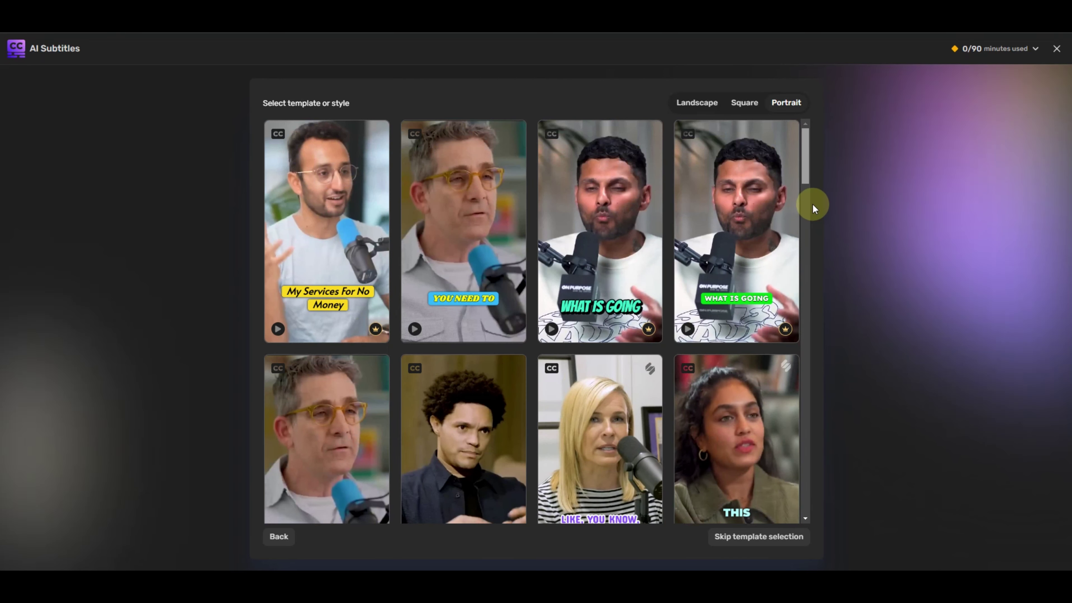
left_click(624, 275)
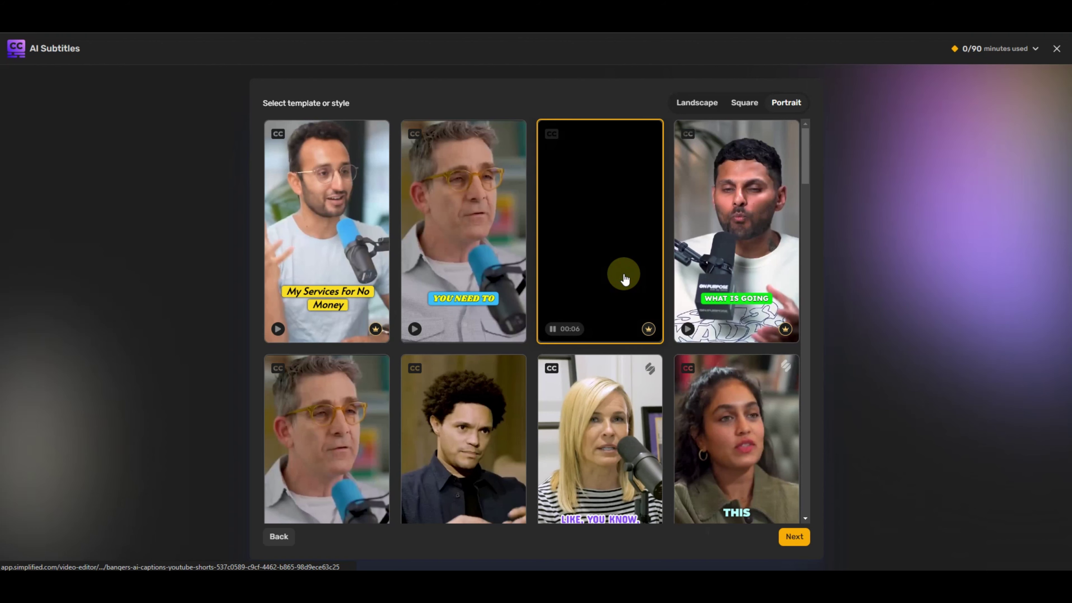
left_click(793, 537)
left_click(544, 169)
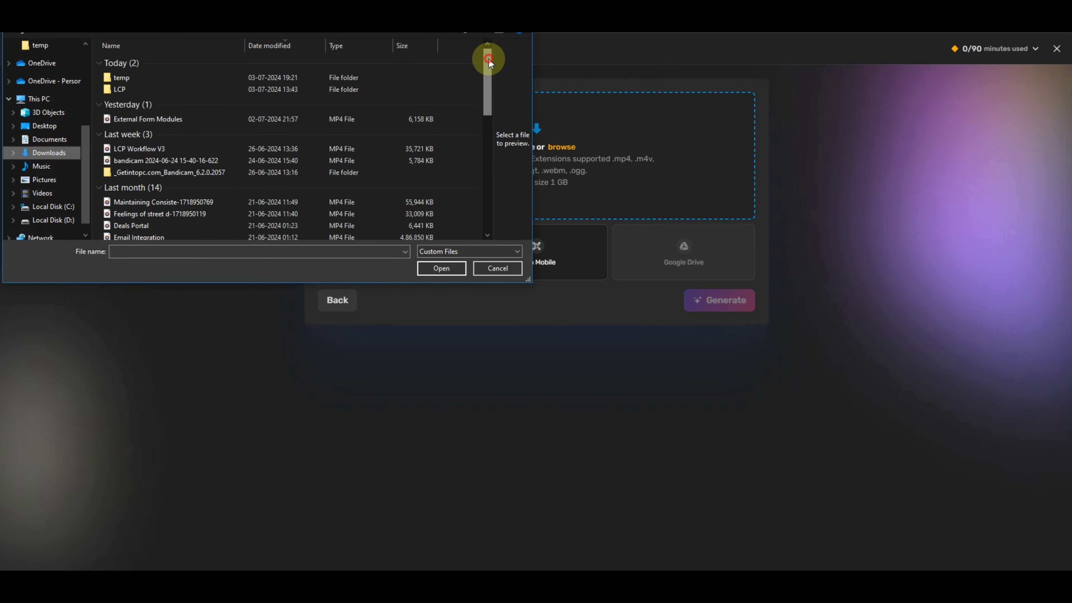
key("Return")
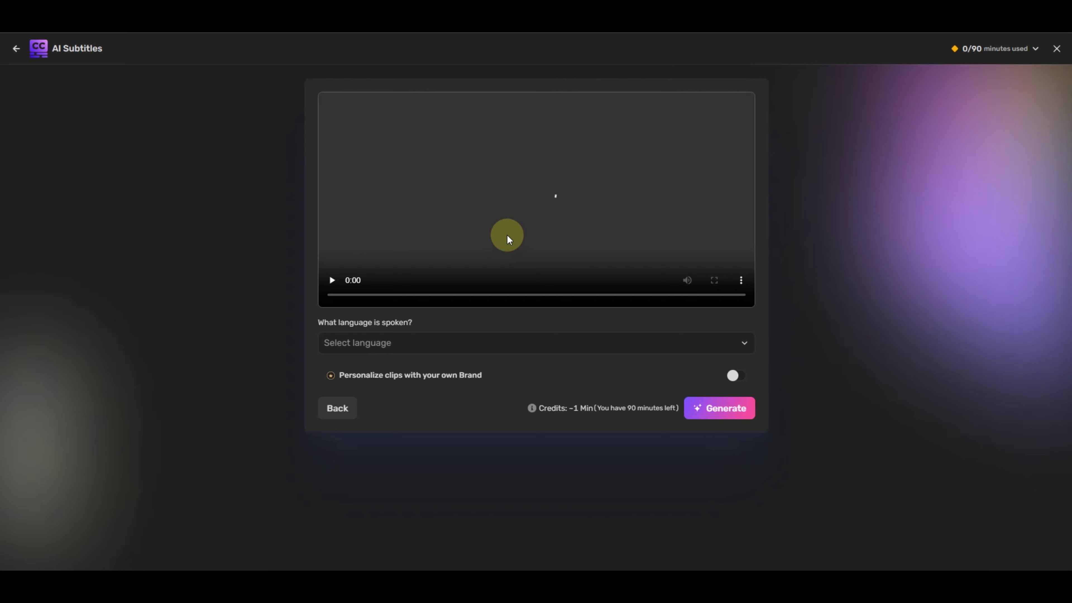
Set the spoken language to English (United States), enable personalization with your own Brand, and generate the subtitled video
left_click(383, 342)
left_click(375, 371)
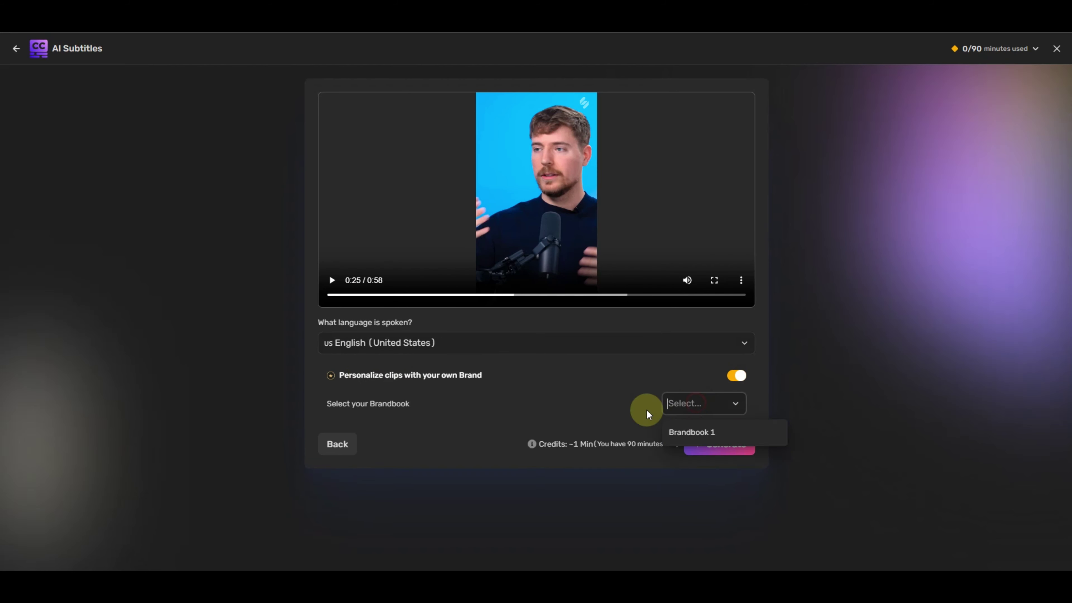
left_click(733, 375)
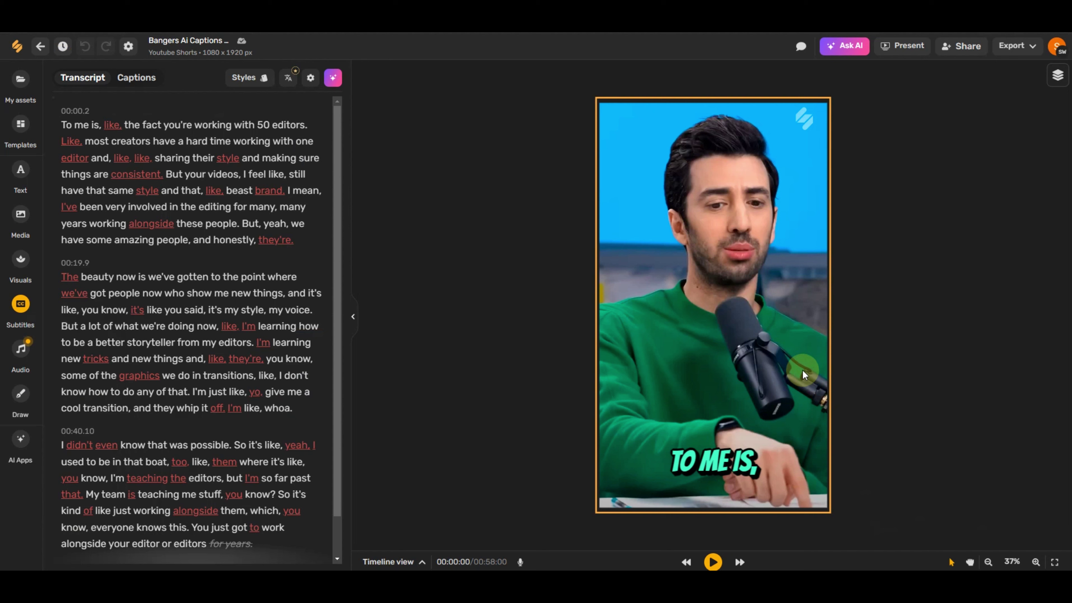
Review the generated transcript and the Text, Media, Visuals and Audio resources available for editing the subtitled video
left_click(431, 462)
scroll(144, 240, "down", 1)
scroll(143, 240, "up", 1)
left_click(8, 220)
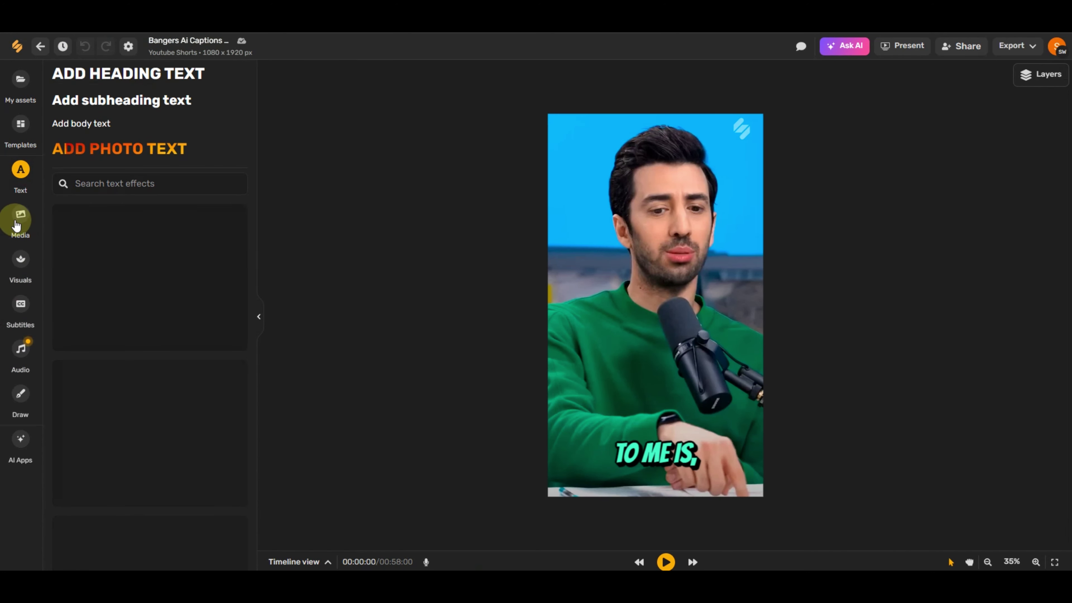
left_click(19, 261)
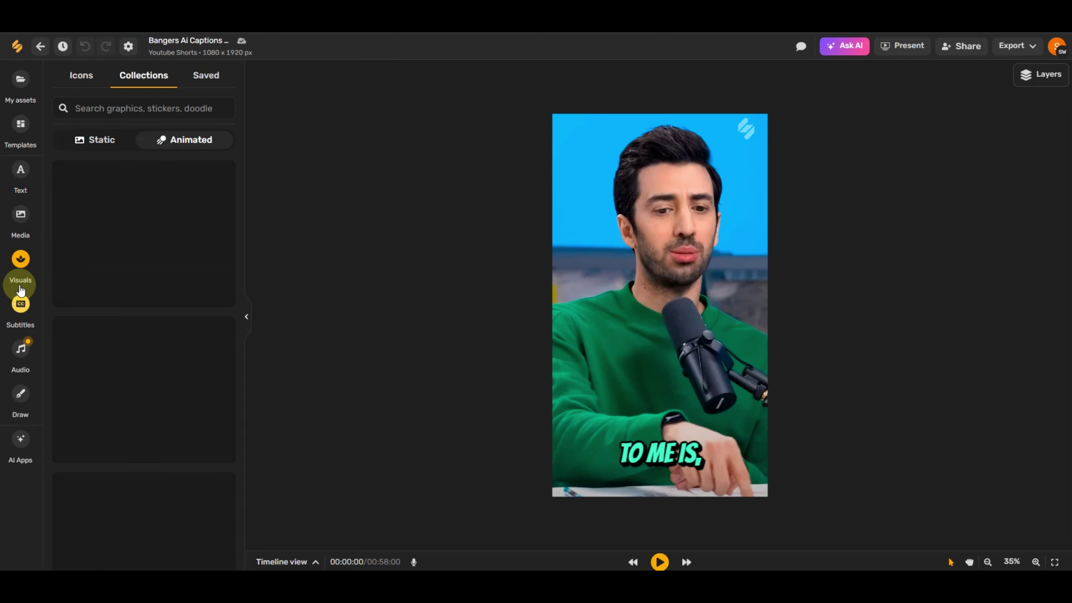
left_click(19, 350)
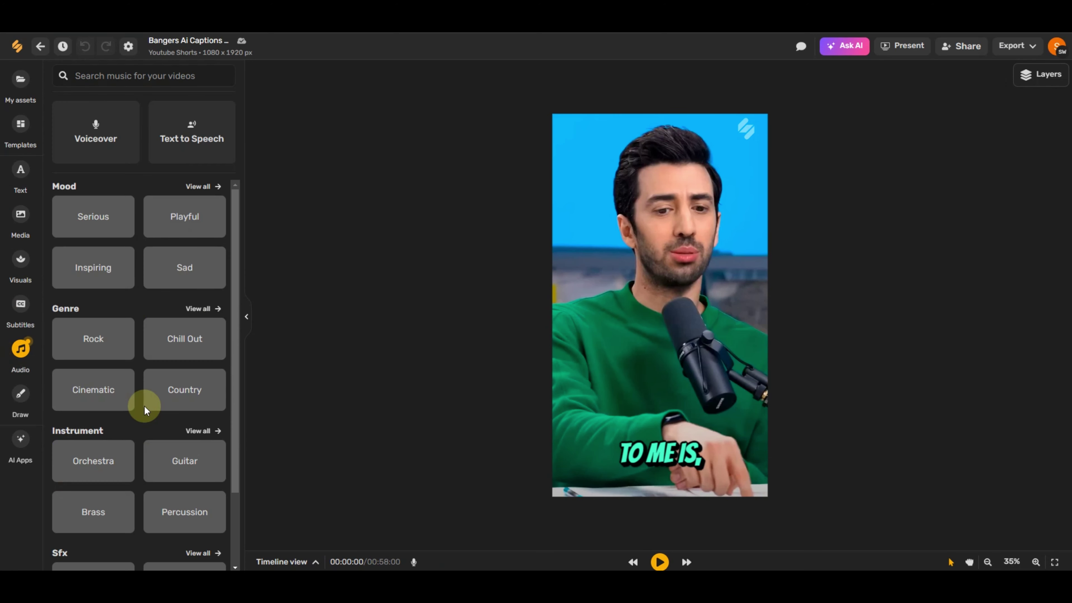
Export the subtitled short as a video and download it
left_click(1029, 50)
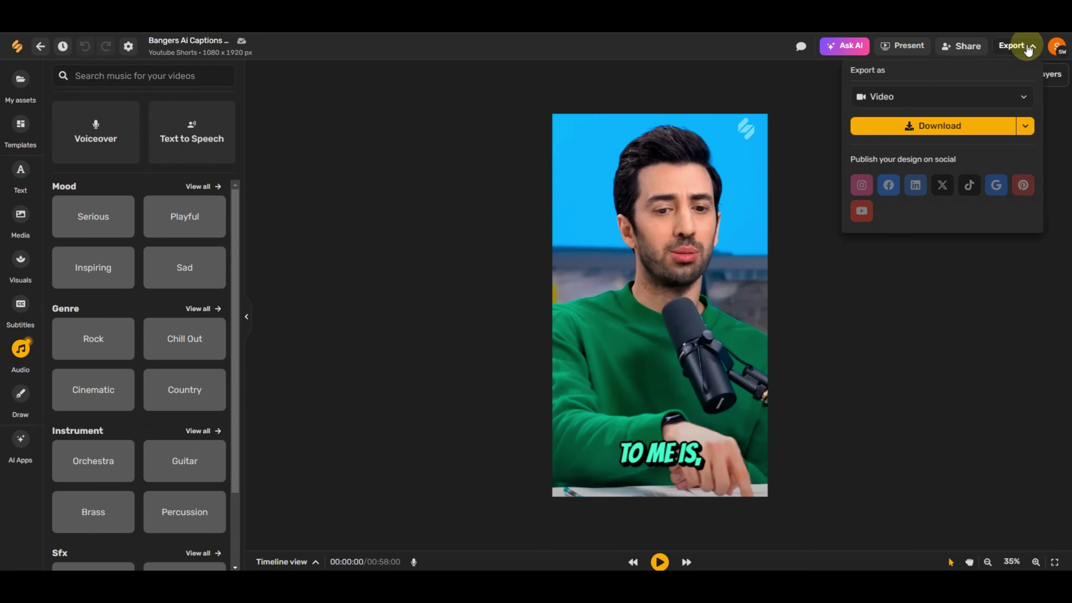
left_click(929, 125)
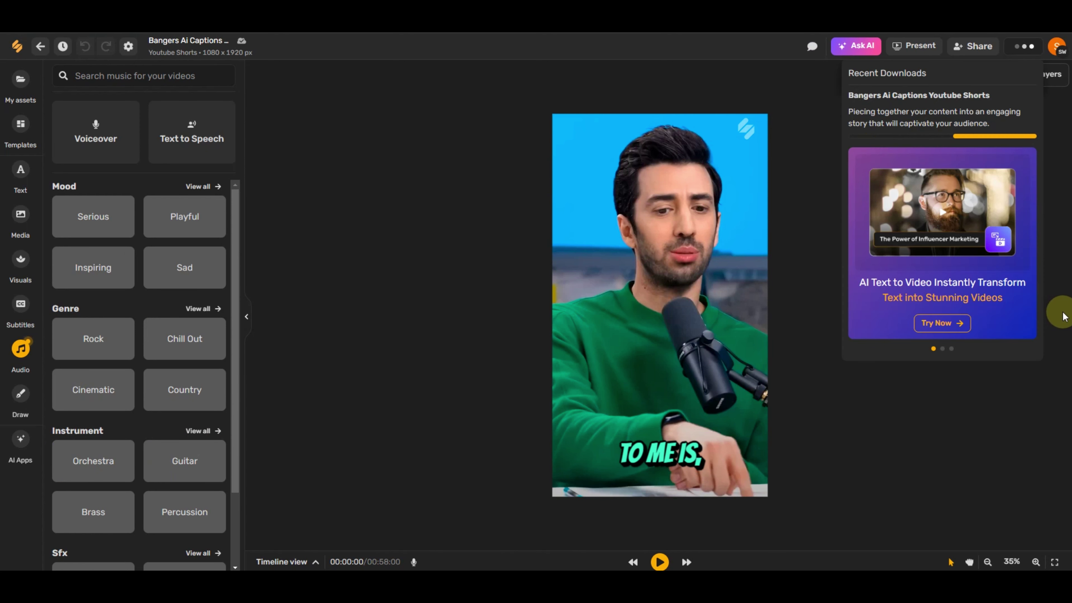